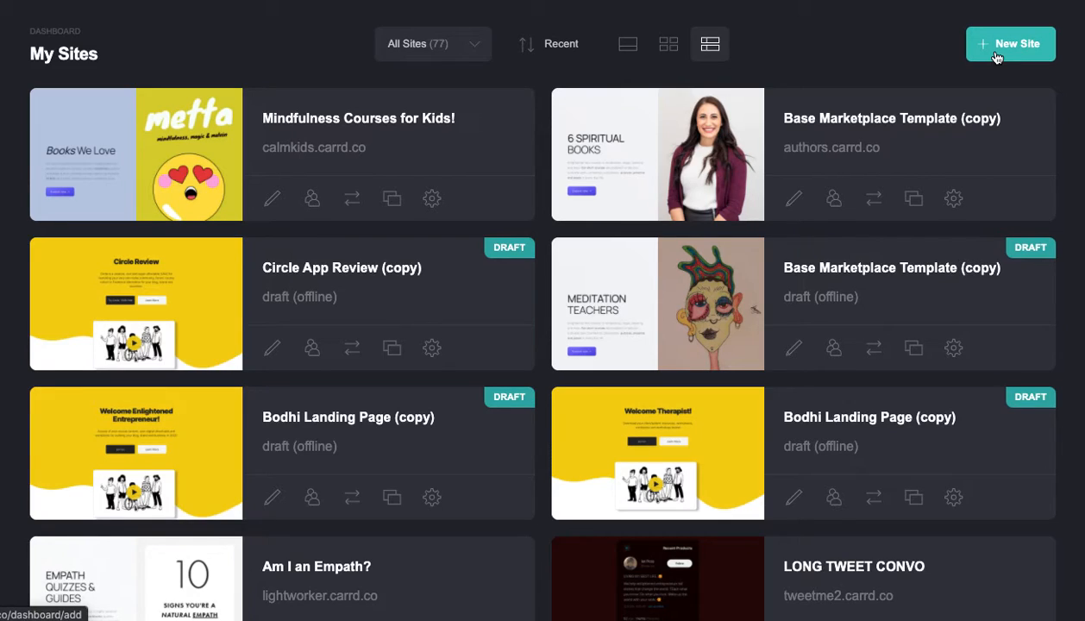
Create a new site from the "Super Rare Product" template in the Form category
click(996, 57)
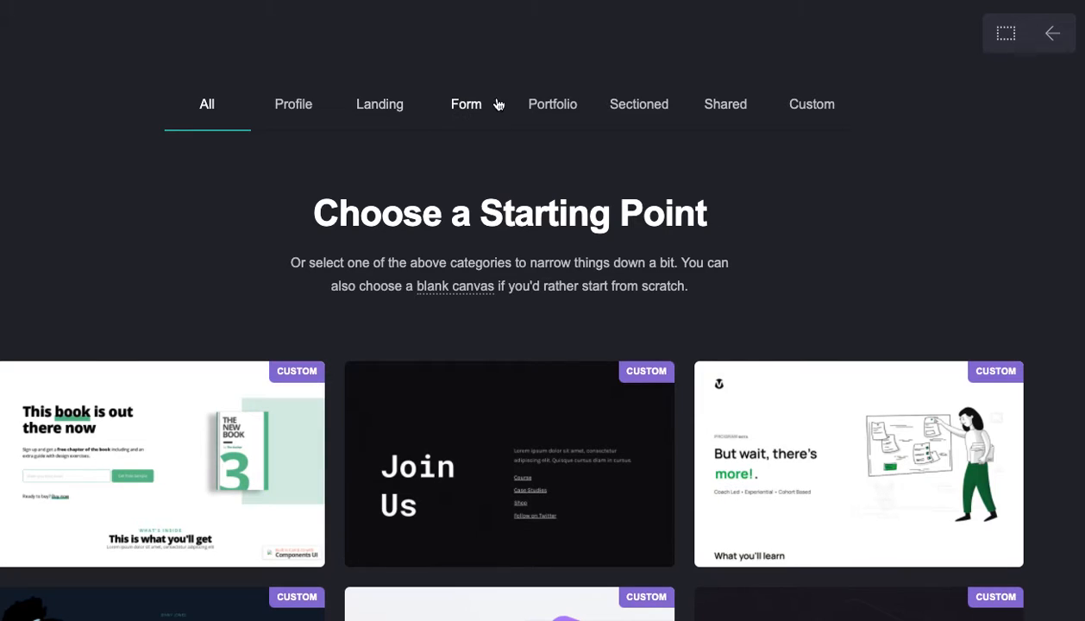
click(472, 111)
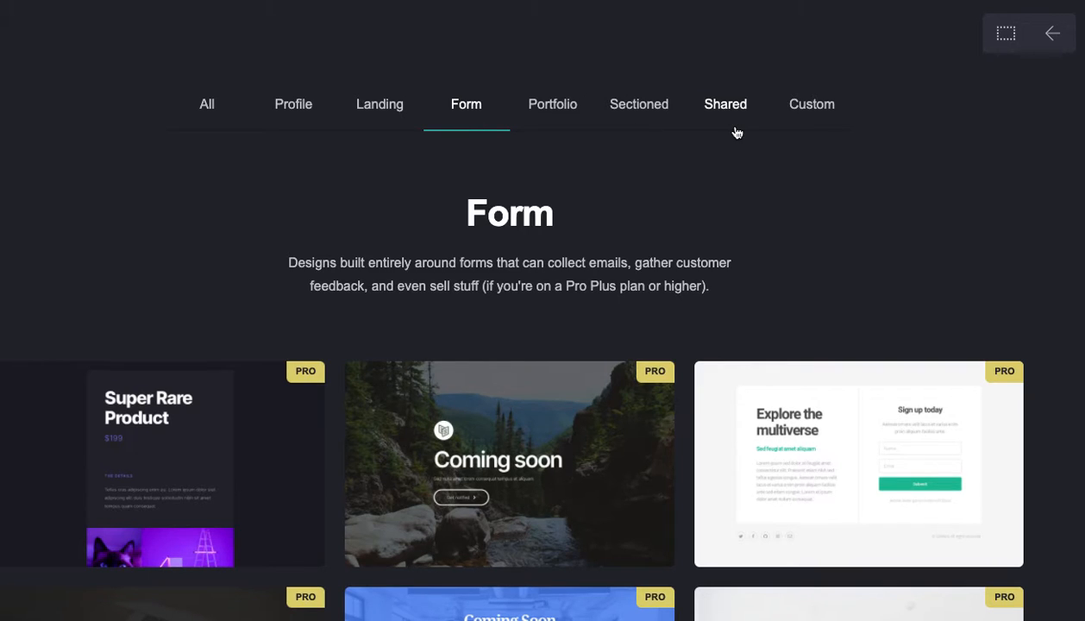
scroll(892, 192, down, 3)
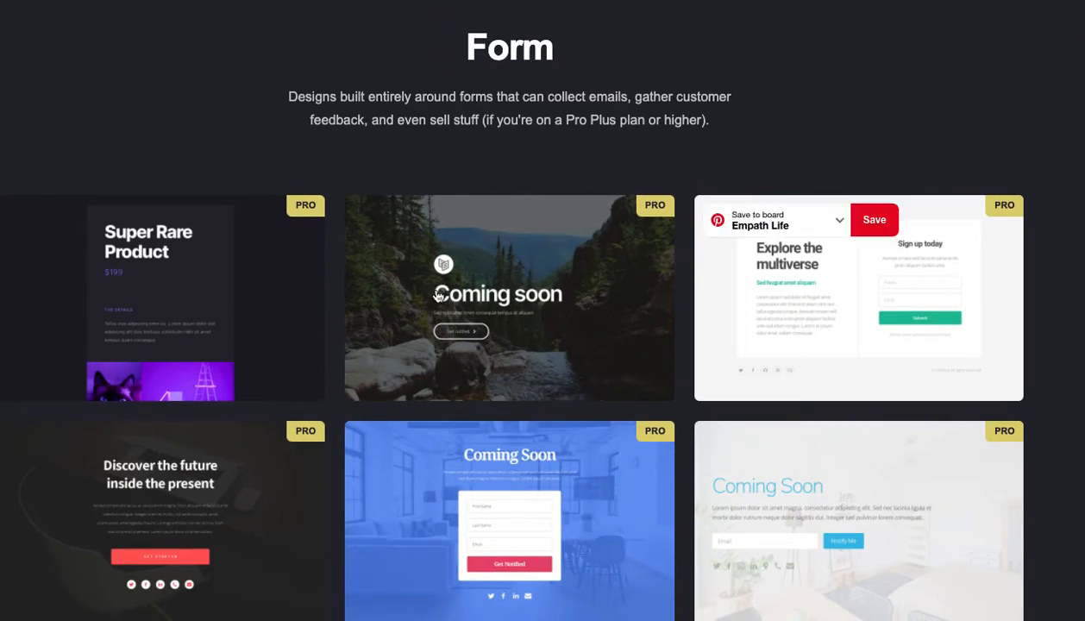
mouse_move(836, 372)
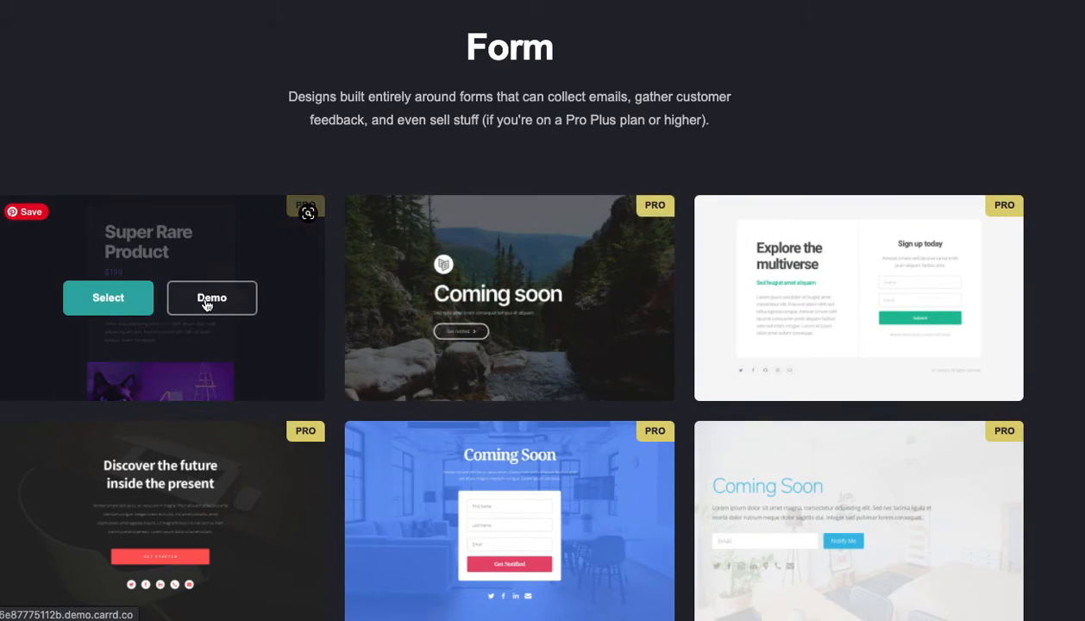
click(112, 302)
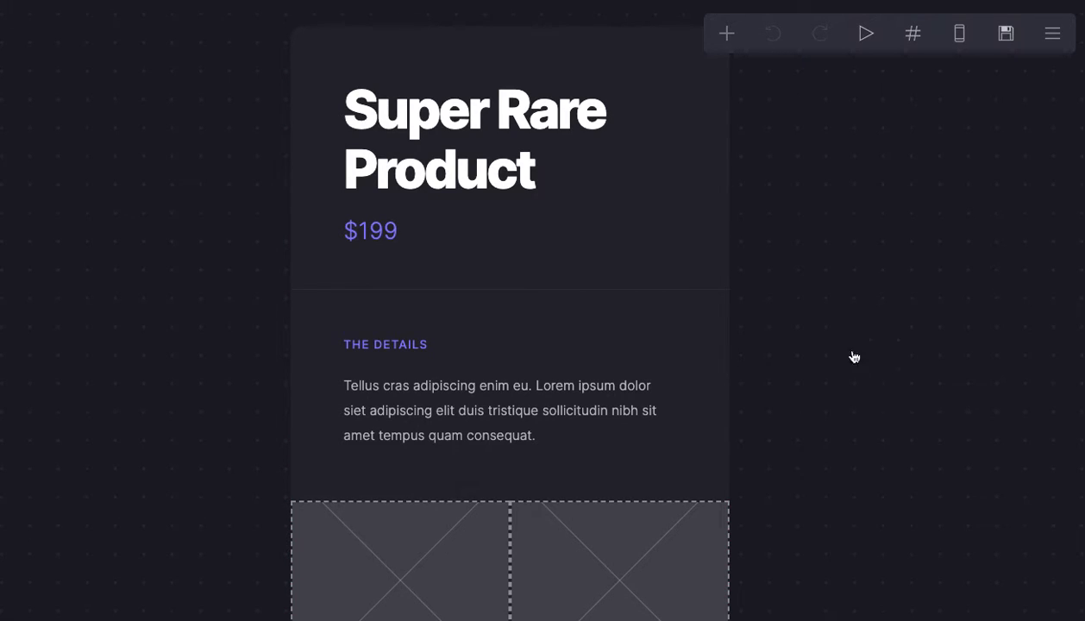
Replace the site title text with "Download my Product"
click(516, 138)
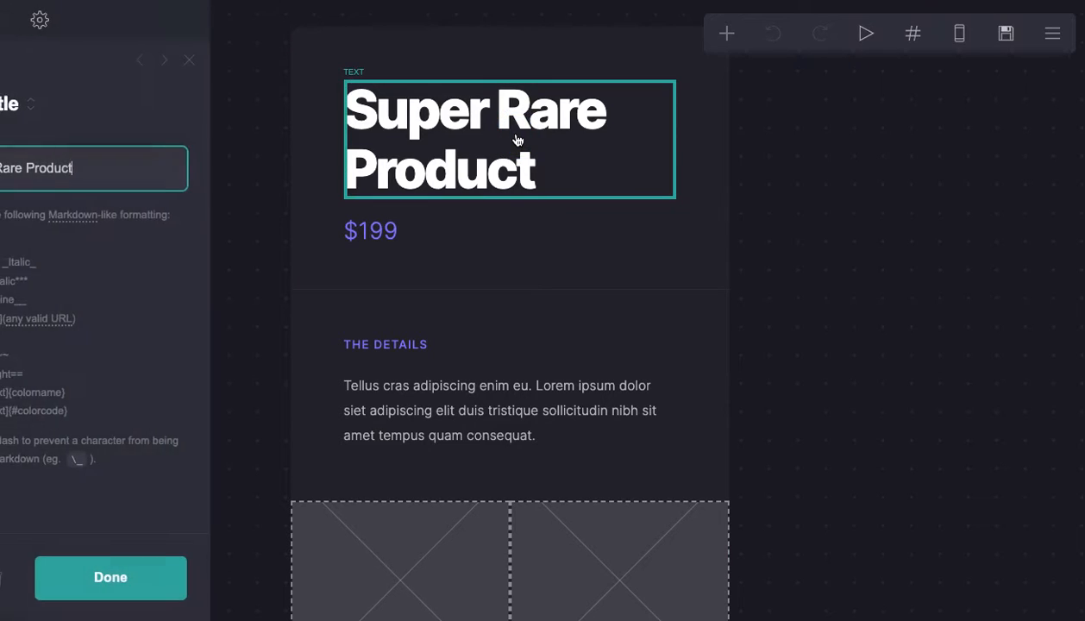
click(485, 122)
mouse_move(451, 114)
mouse_down()
mouse_move(528, 142)
mouse_move(468, 126)
mouse_up()
click(479, 124)
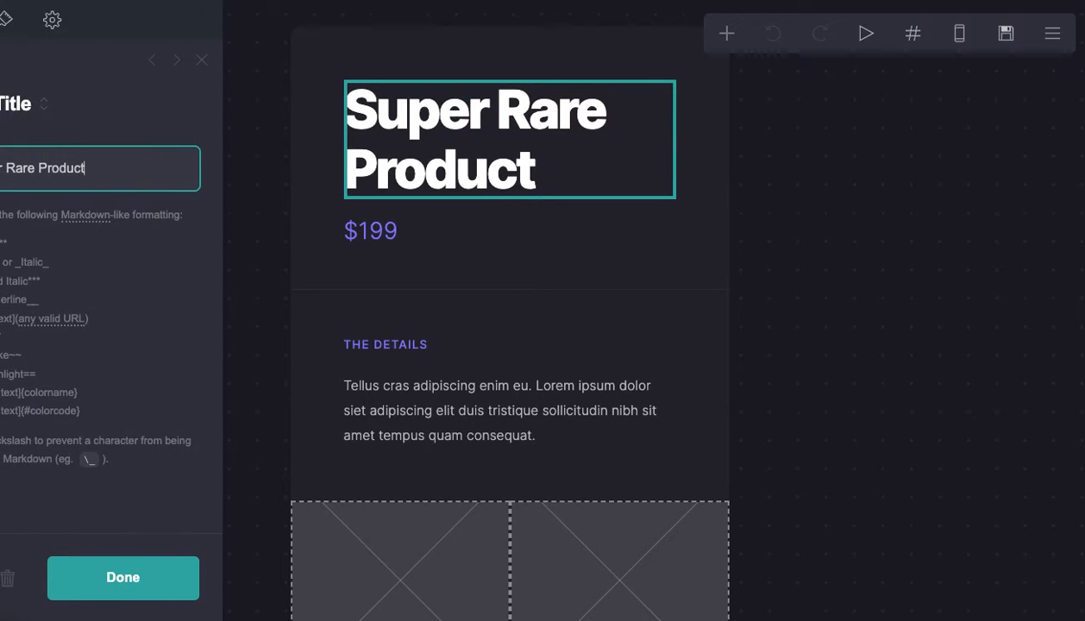
drag(92, 173, 201, 174)
key(BackSpace)
key(BackSpace)
key(BackSpace)
key(BackSpace)
key(BackSpace)
key(BackSpace)
key(BackSpace)
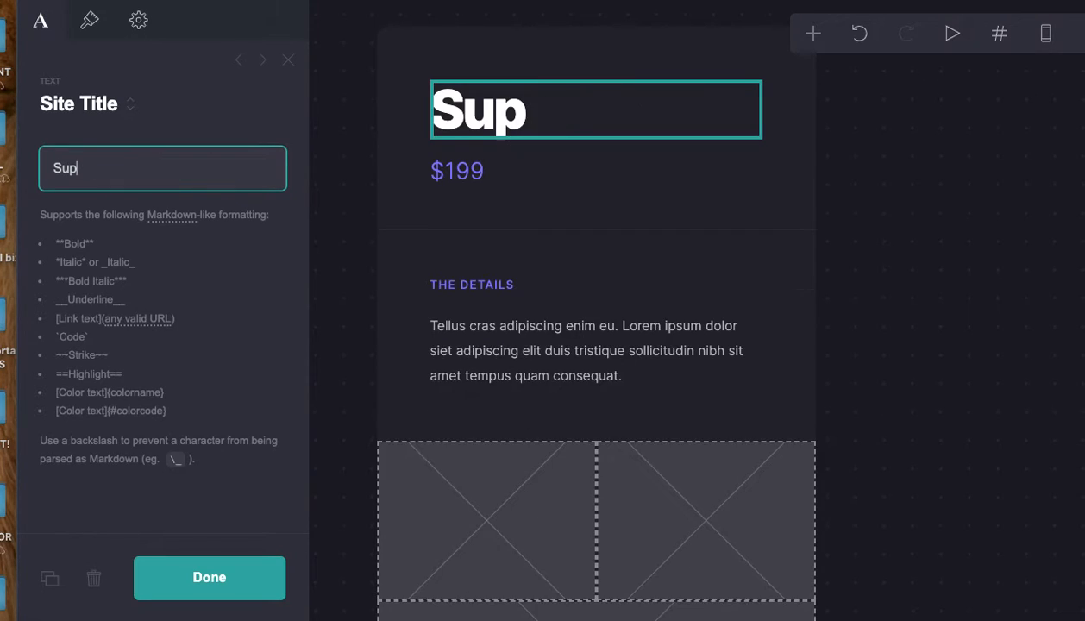
text(Download)
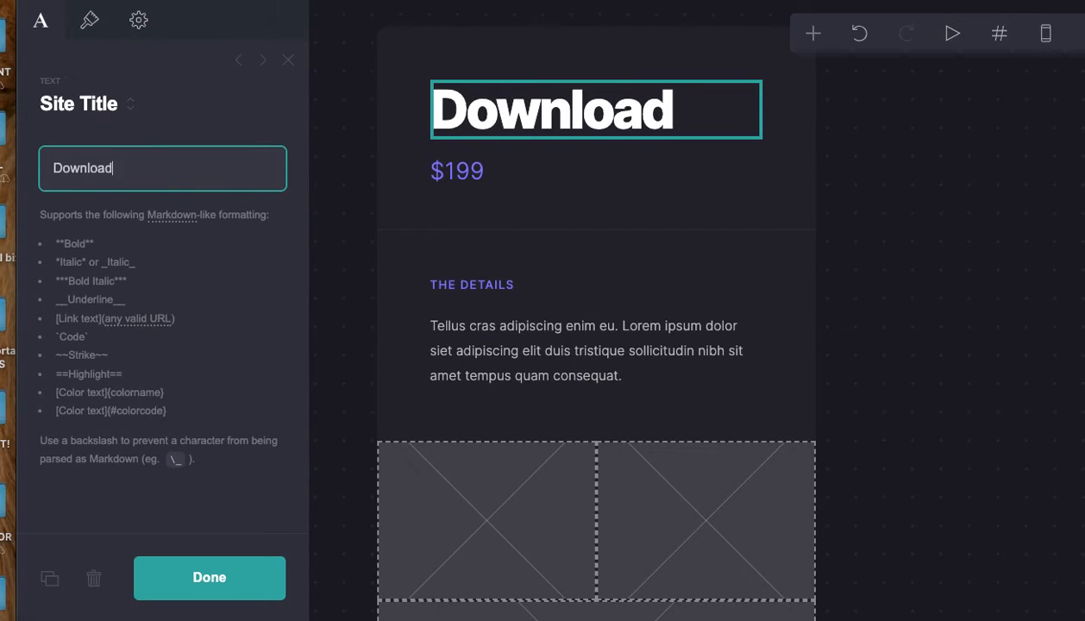
text( my Product)
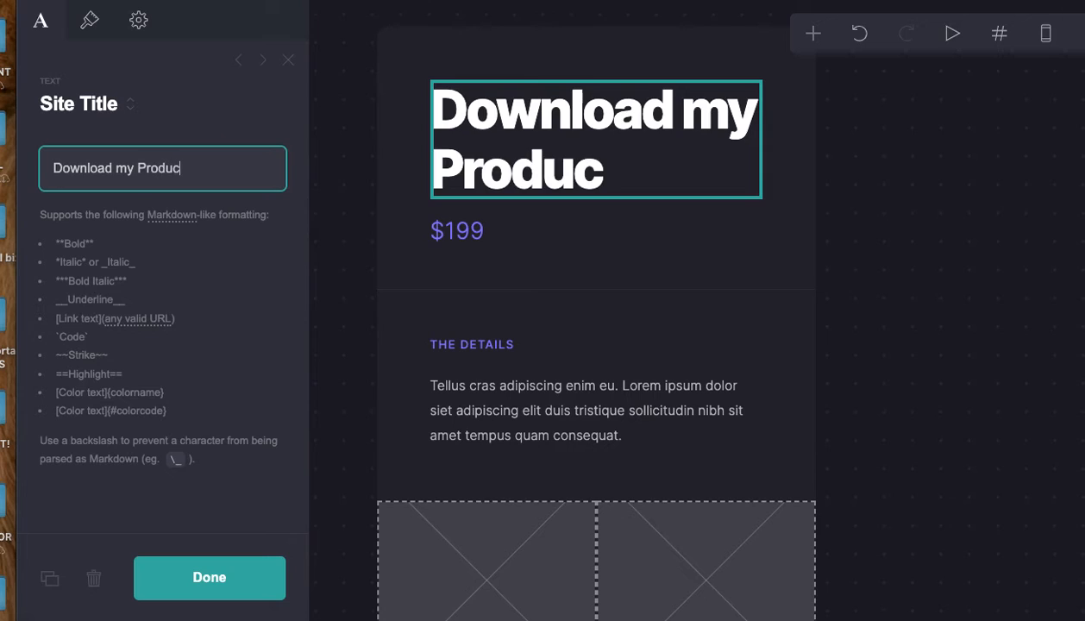
Make the word "Download" in the site title bold with double-asterisk Markdown
click(50, 166)
text(**)
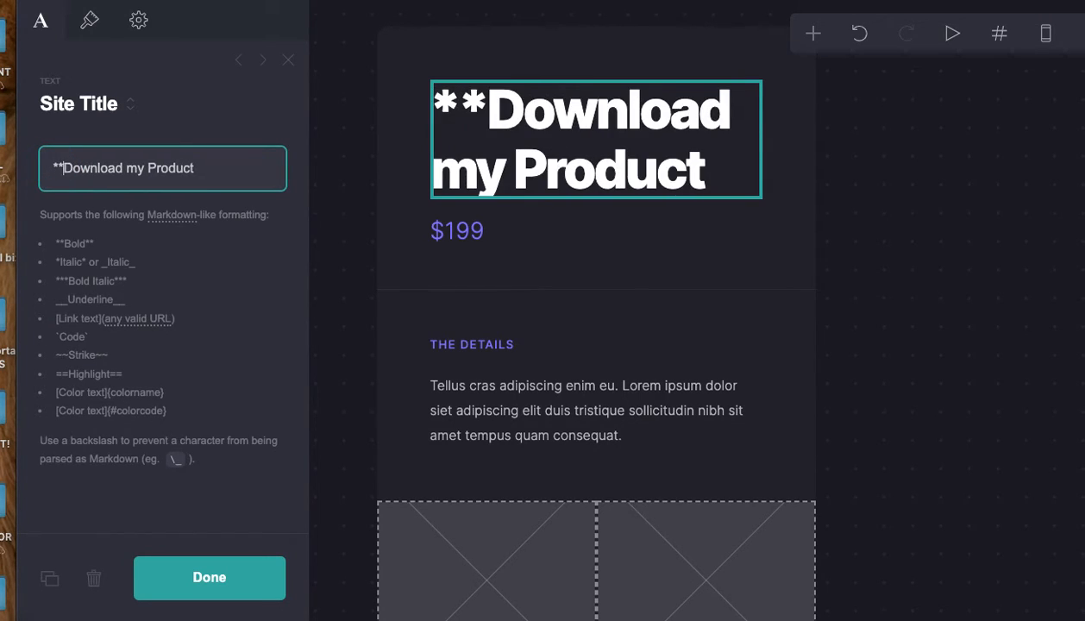
click(128, 167)
key(BackSpace)
text(**)
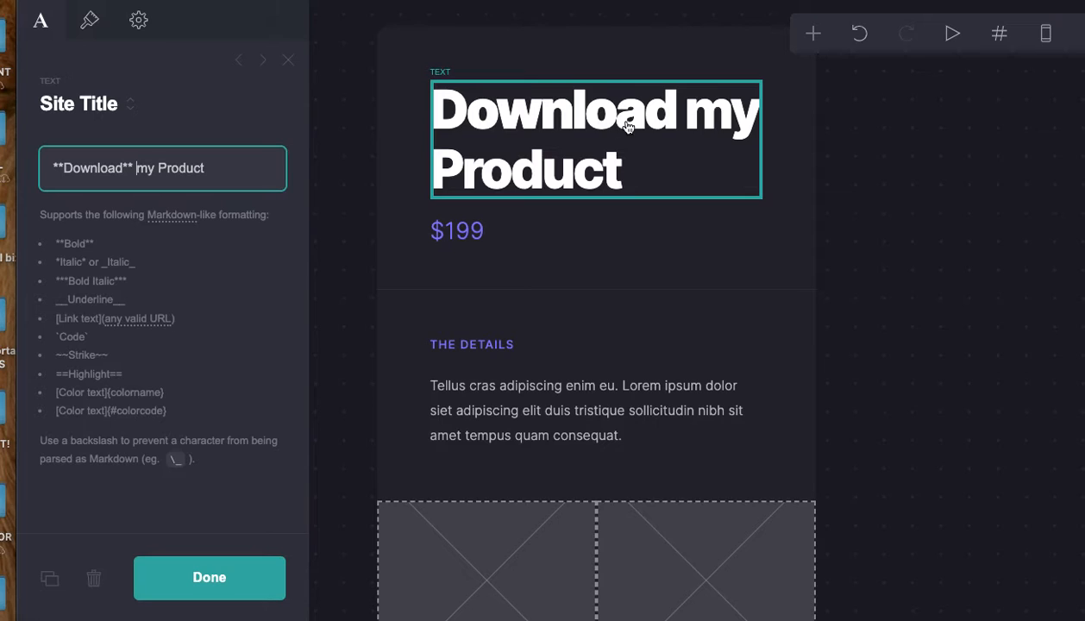
Italicize the word "Product" in the site title with single-asterisk Markdown
key(Escape)
click(695, 114)
click(159, 165)
text(*)
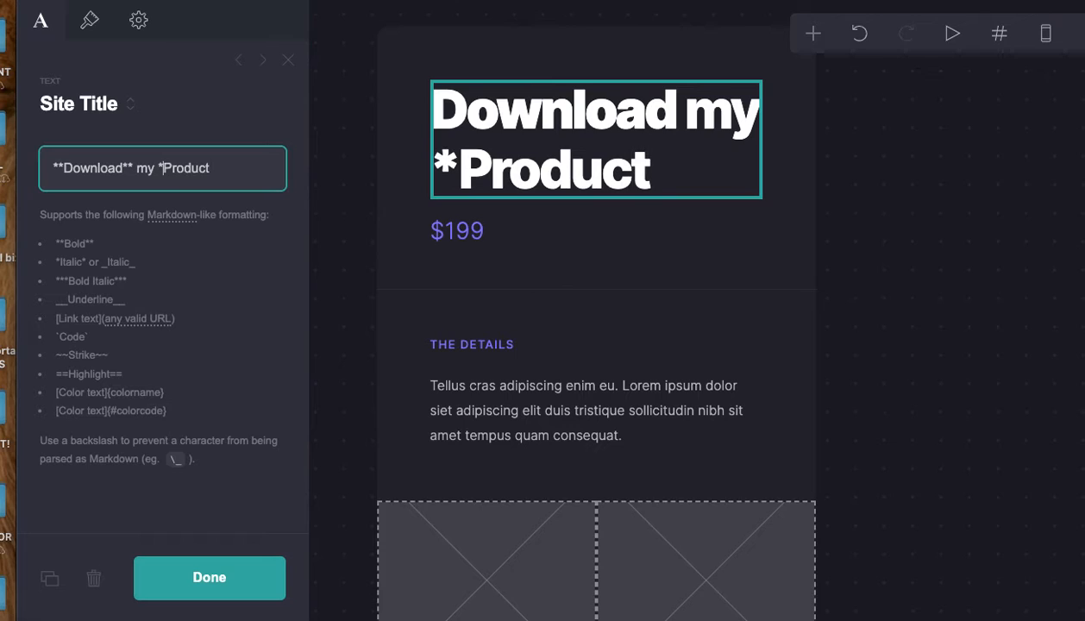
click(649, 172)
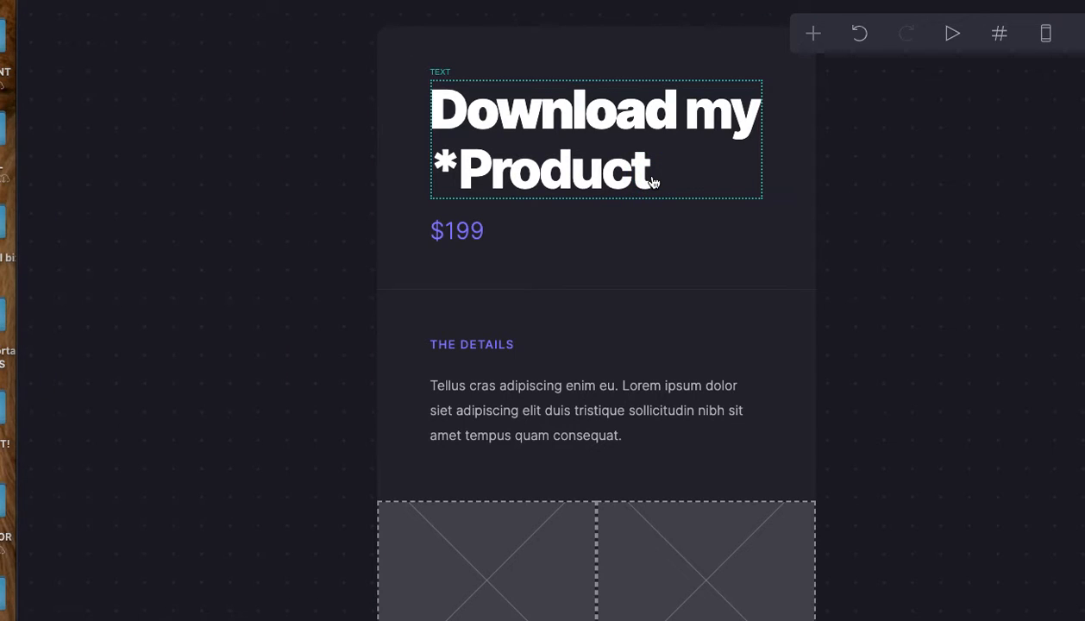
click(651, 177)
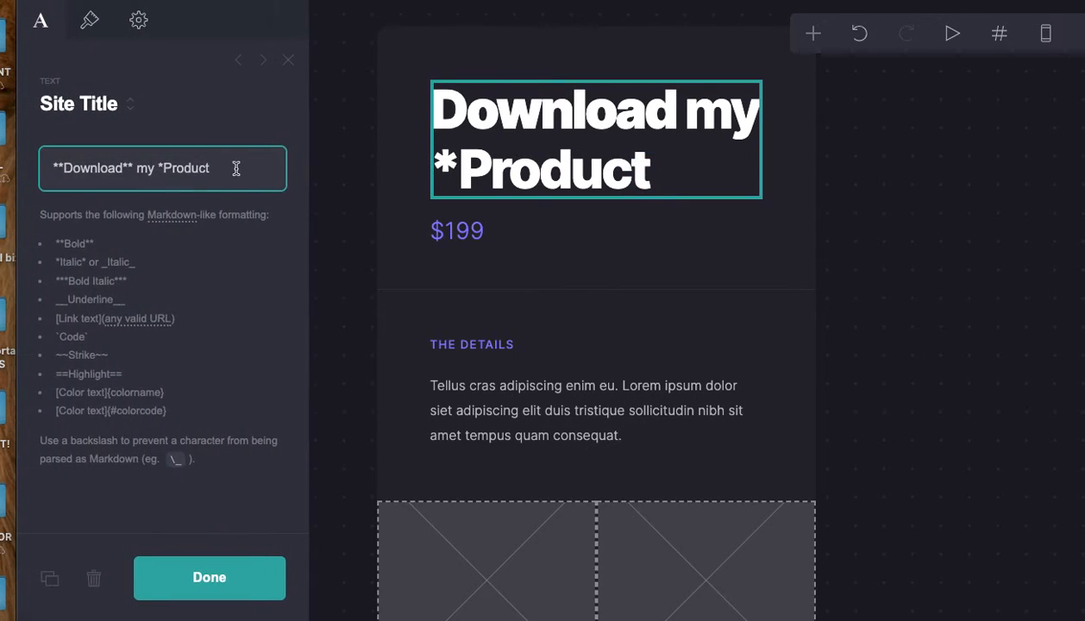
text(*)
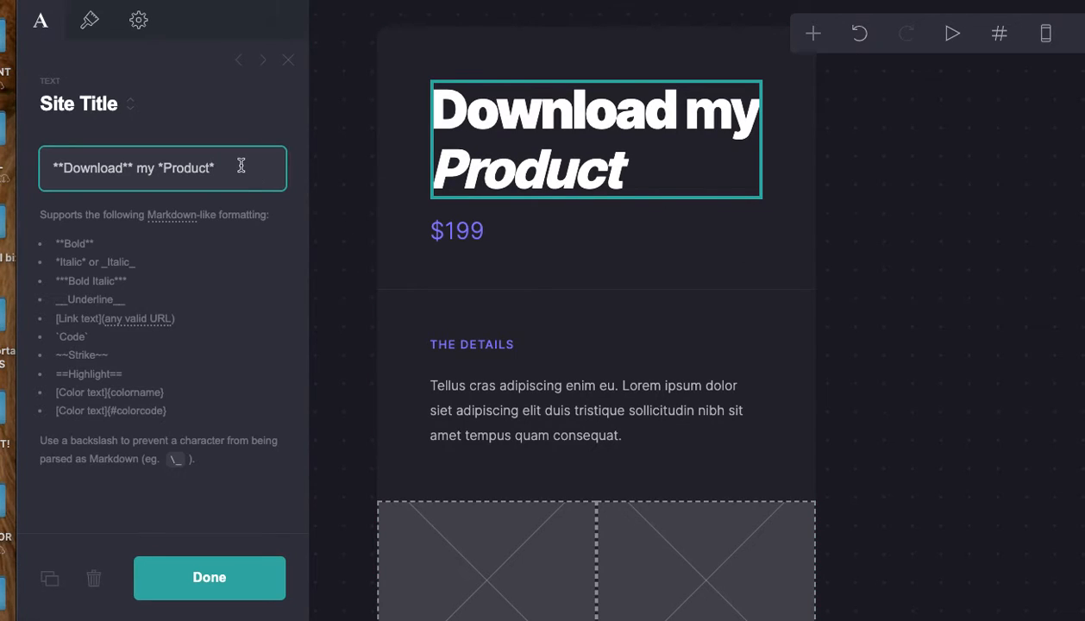
Remove the asterisks around "Product" in the site title and finish editing the title
key(BackSpace)
key(Left)
key(Left)
key(Left)
key(Left)
key(Left)
key(Left)
key(Left)
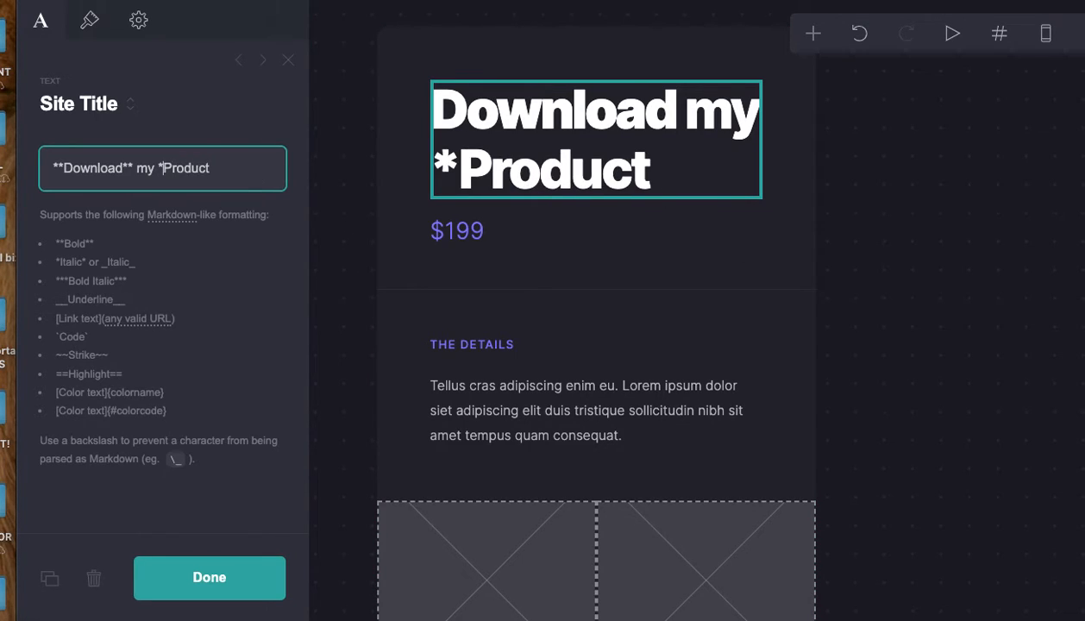
key(BackSpace)
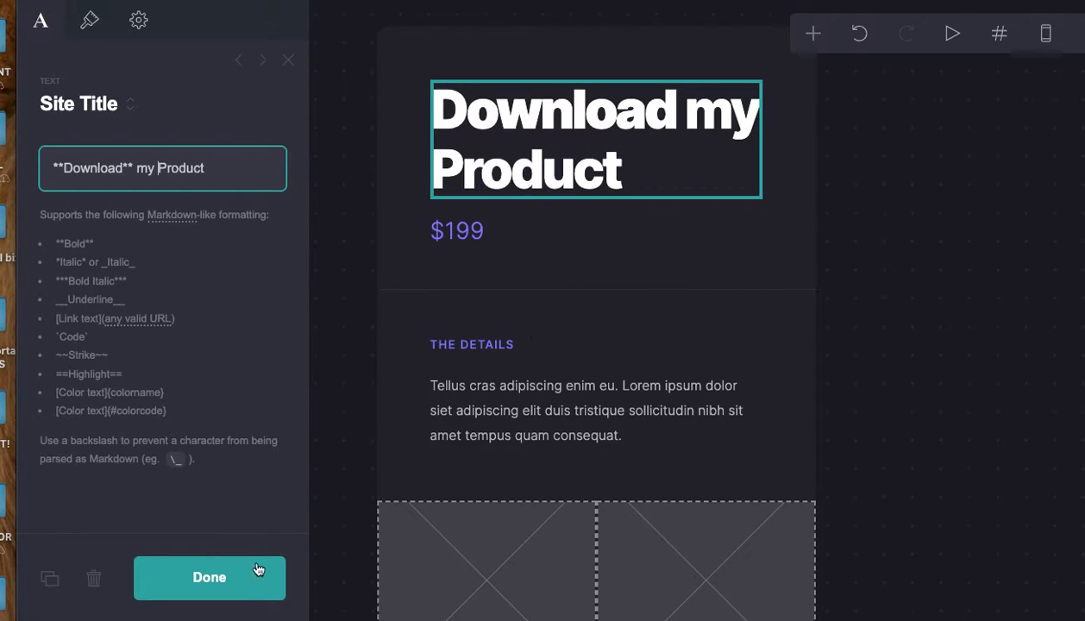
click(245, 585)
Set the price paragraph below the title to $19
click(511, 231)
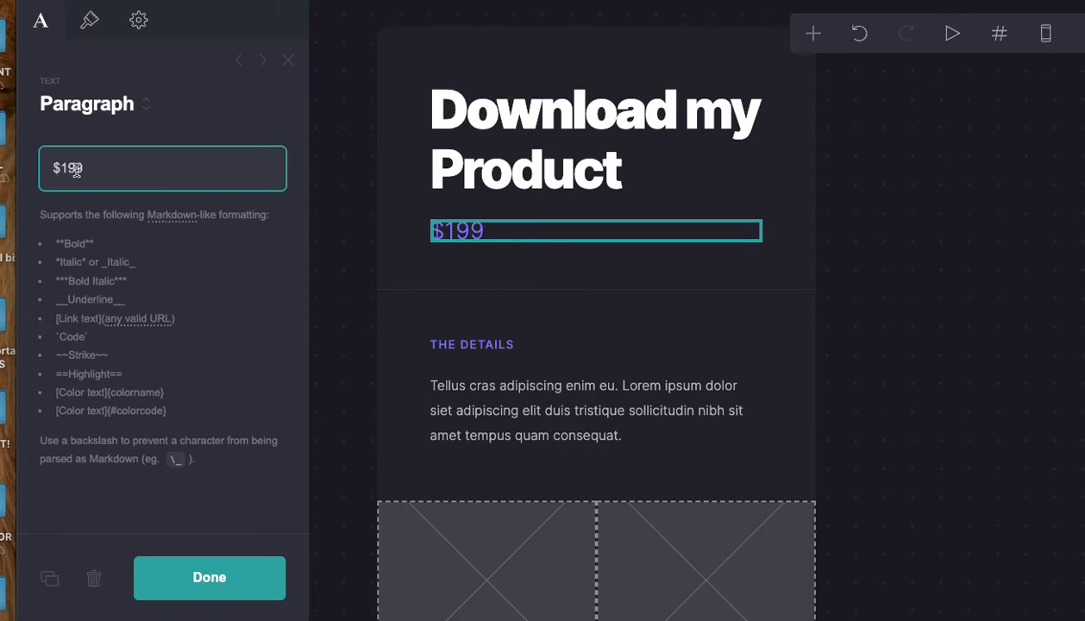
key(BackSpace)
click(241, 571)
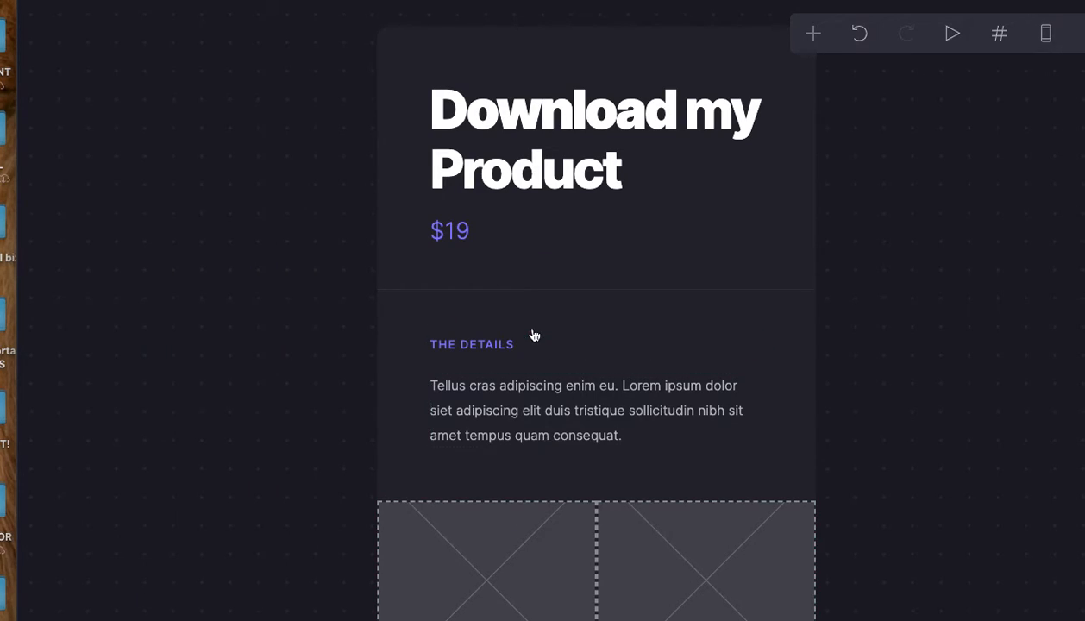
Change the "The Details" heading to "My Product Features"
click(531, 344)
key(BackSpace)
key(BackSpace)
key(BackSpace)
key(BackSpace)
key(BackSpace)
key(BackSpace)
key(BackSpace)
key(BackSpace)
key(BackSpace)
key(BackSpace)
key(BackSpace)
text(Ny)
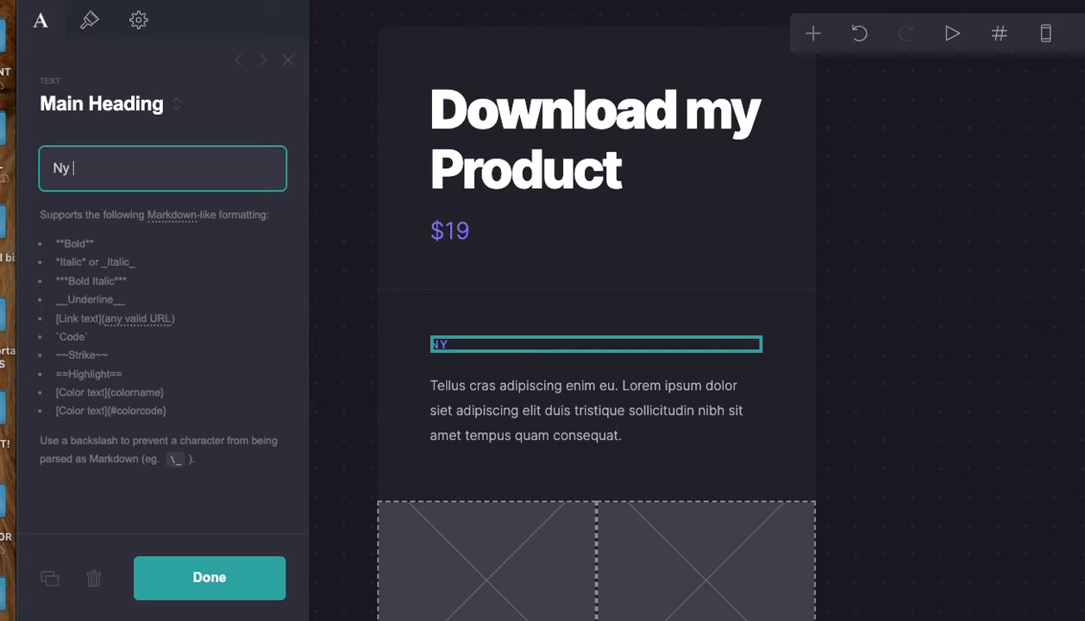
key(BackSpace)
key(BackSpace)
key(BackSpace)
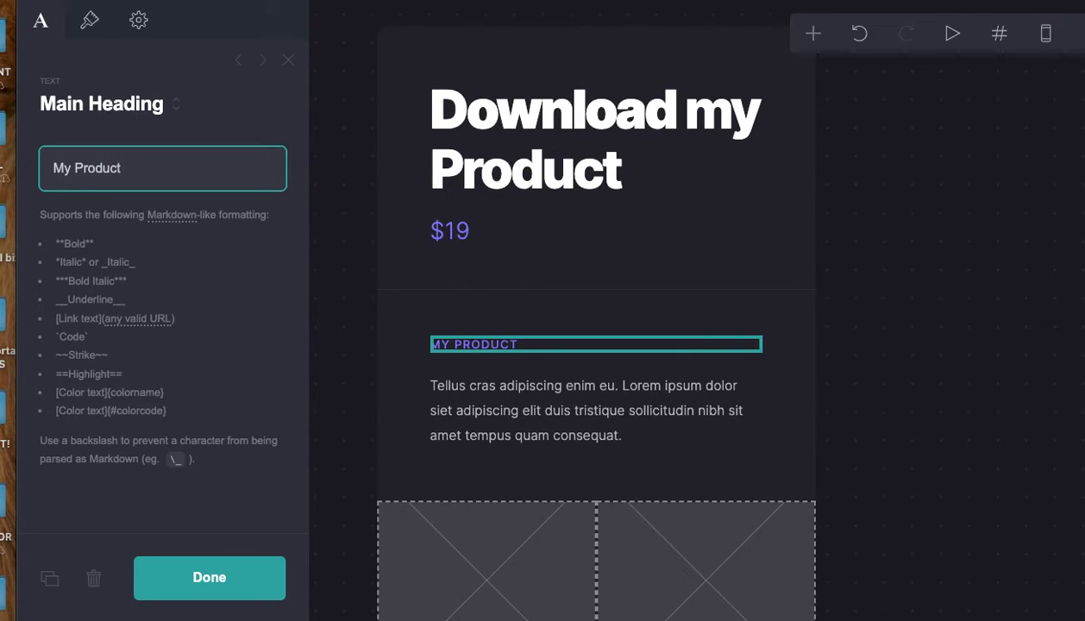
text(tures)
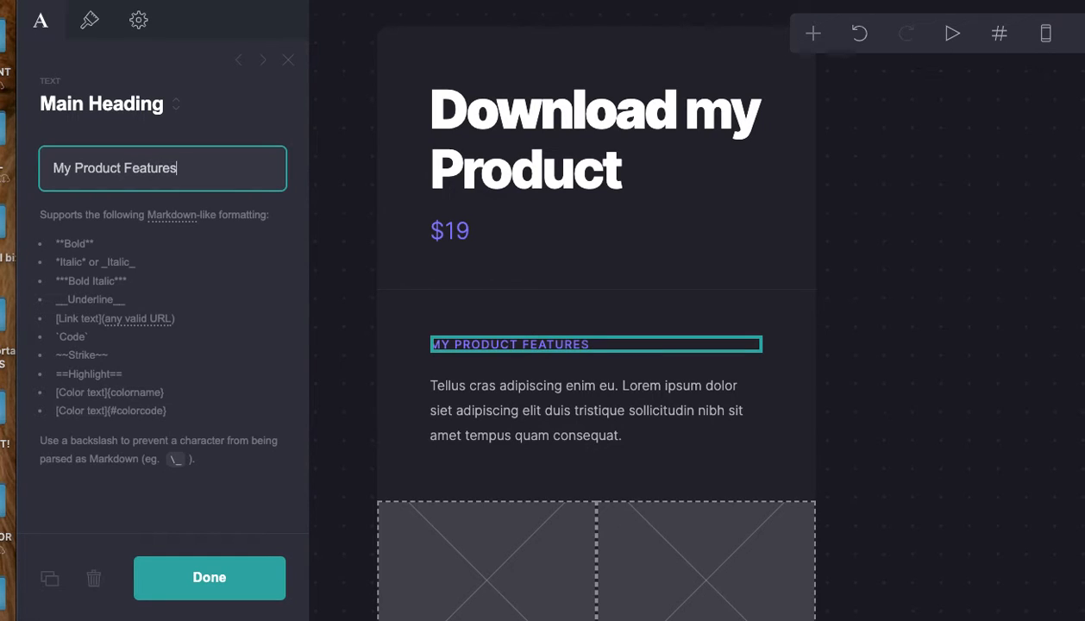
click(244, 561)
Add a fourth image slot to the gallery below the product features text
click(857, 490)
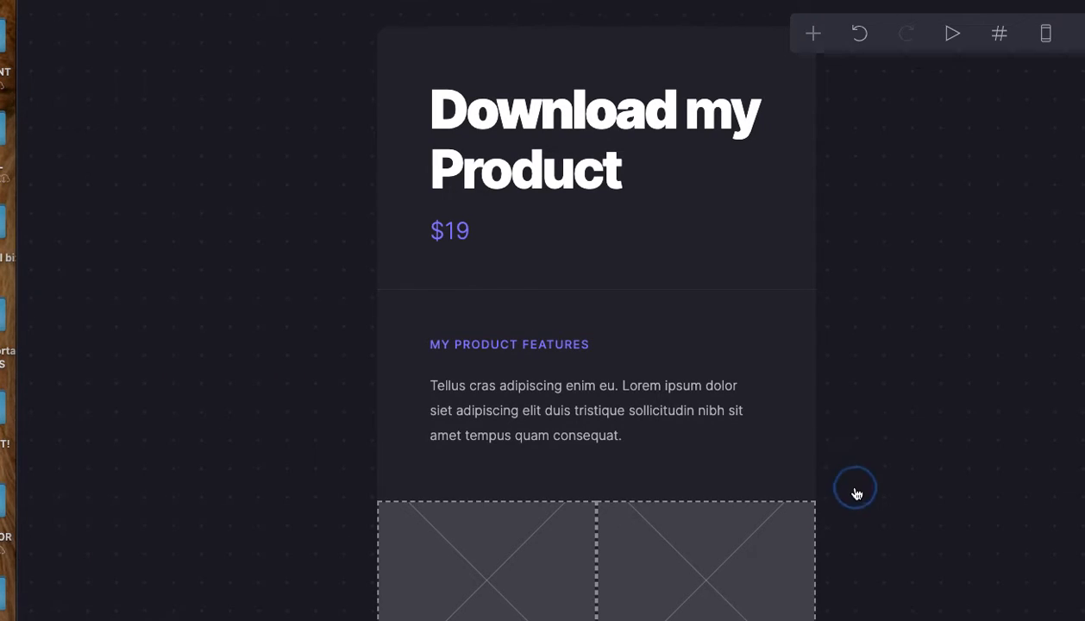
scroll(856, 494, down, 4)
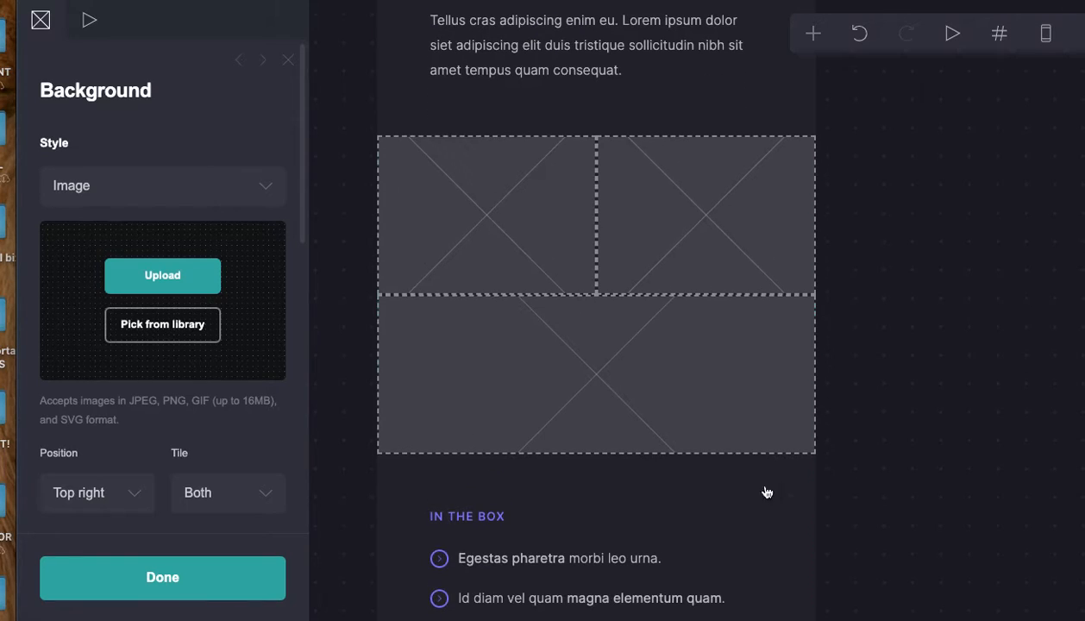
click(441, 260)
key(Escape)
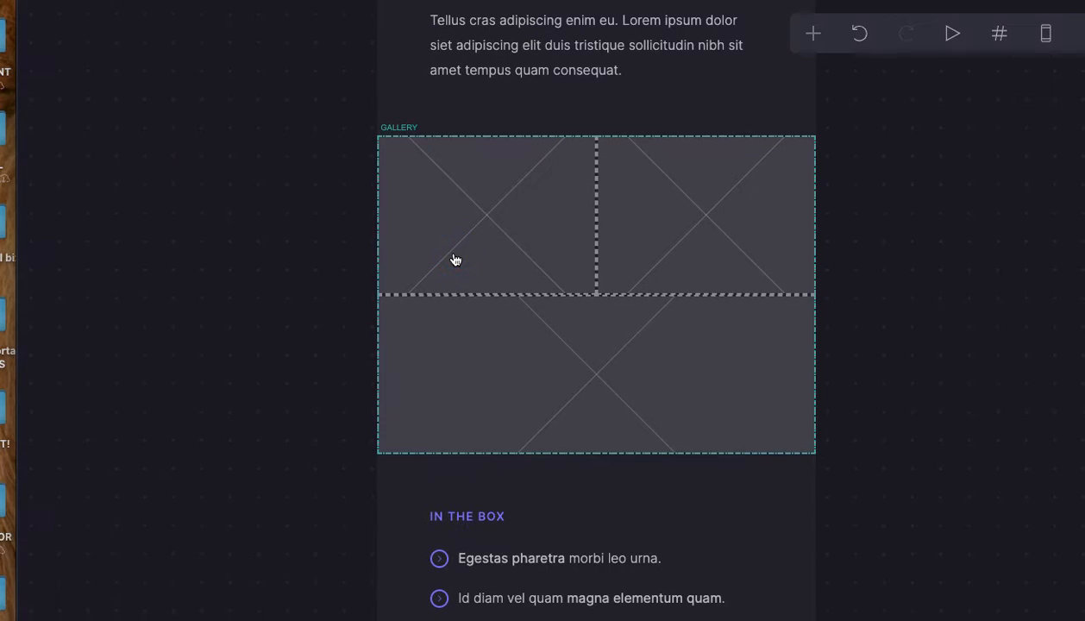
click(455, 258)
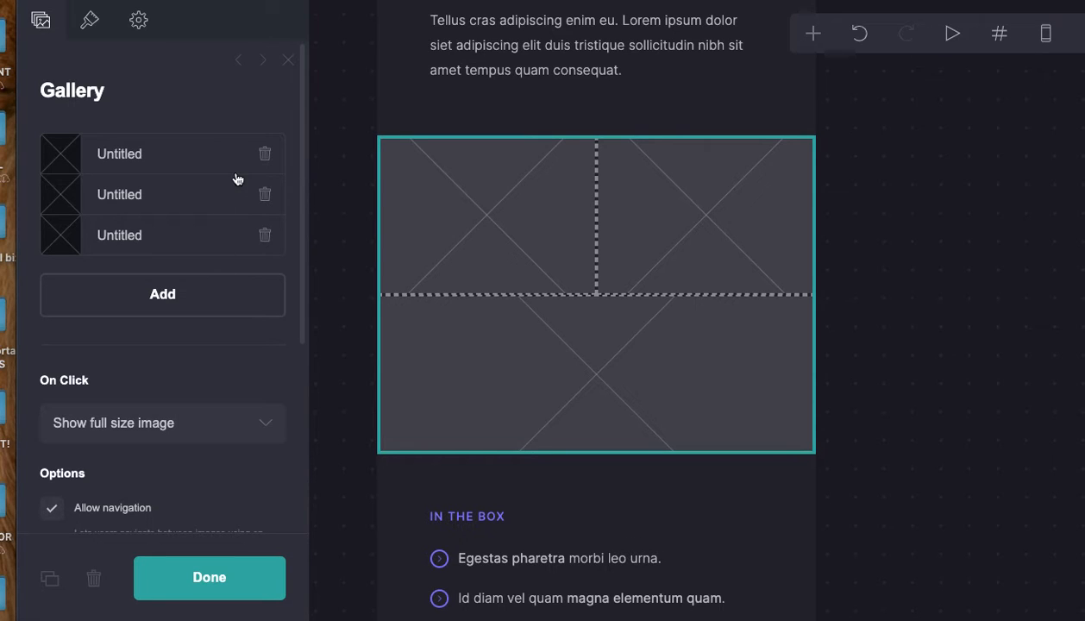
click(229, 294)
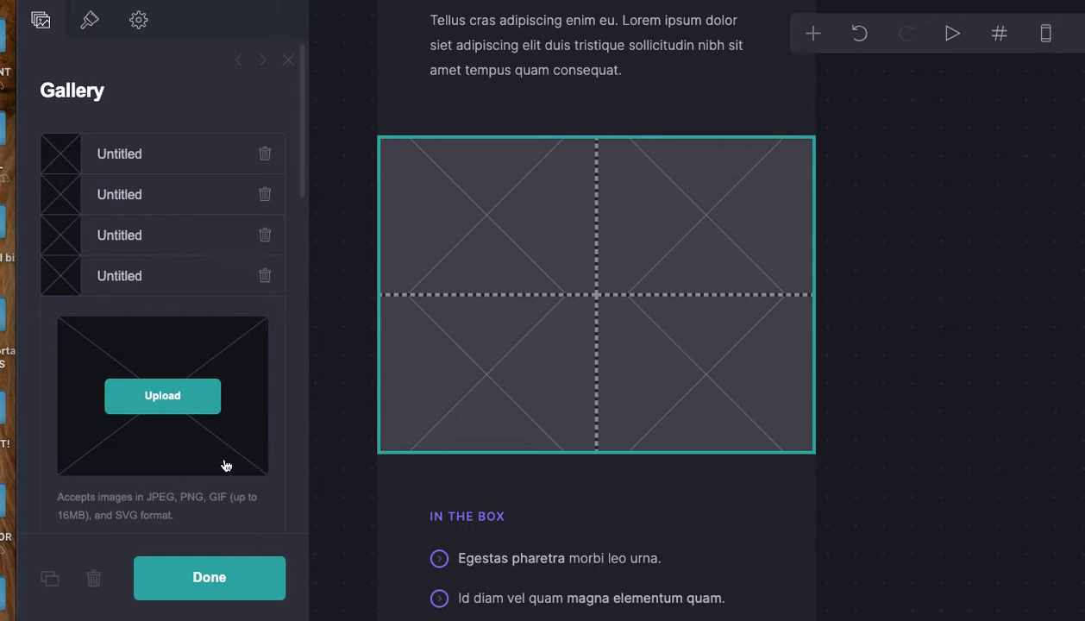
Upload "Avatars - Default (65).png" to the new gallery slot and delete the second, empty slot
click(162, 396)
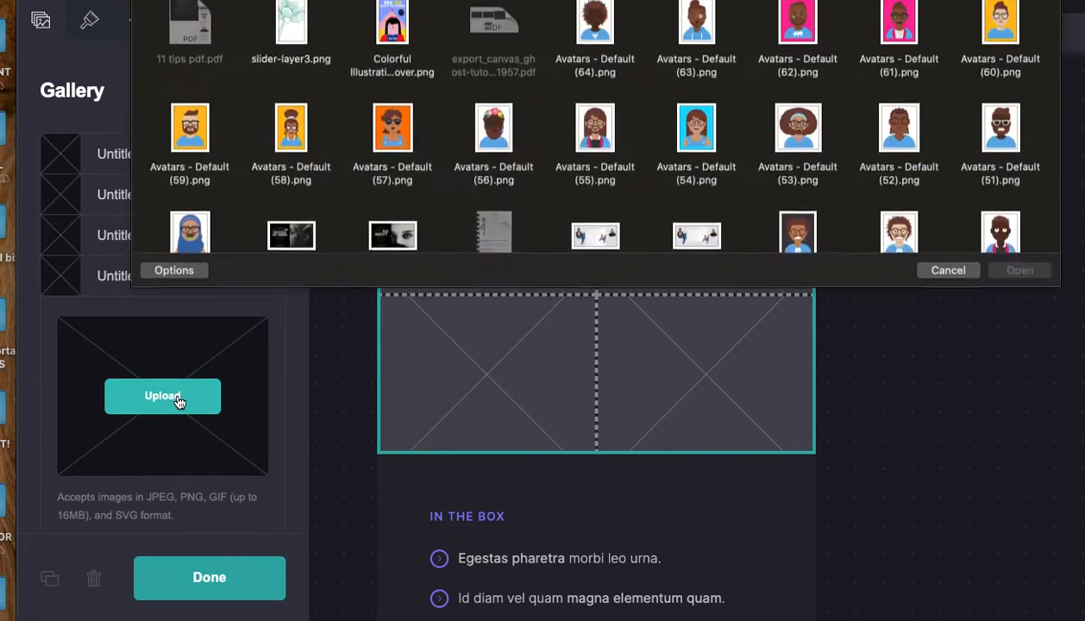
click(278, 76)
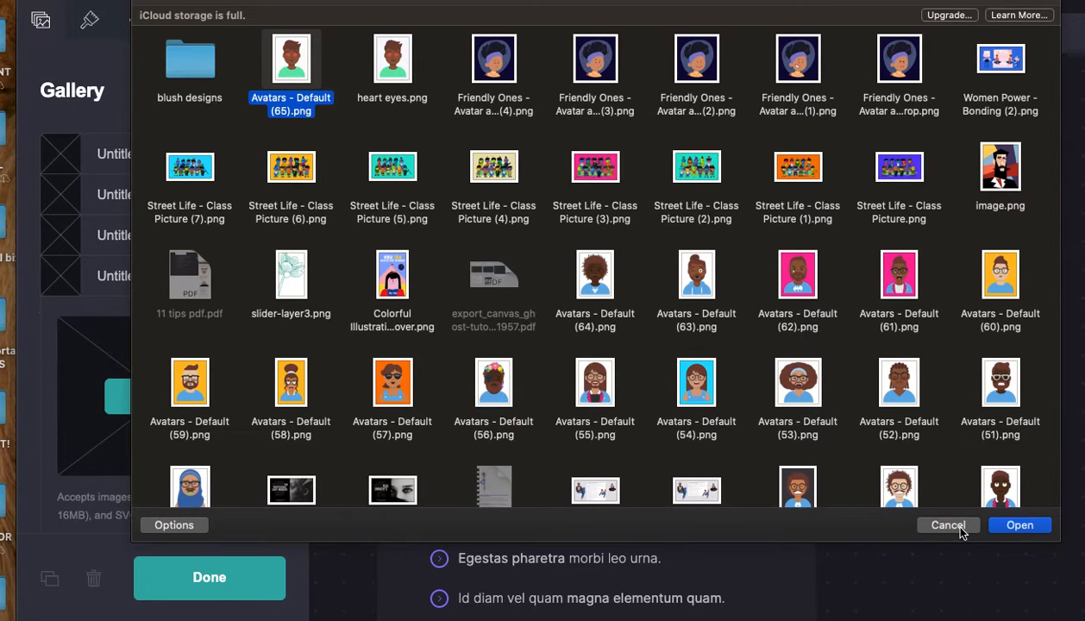
click(1031, 528)
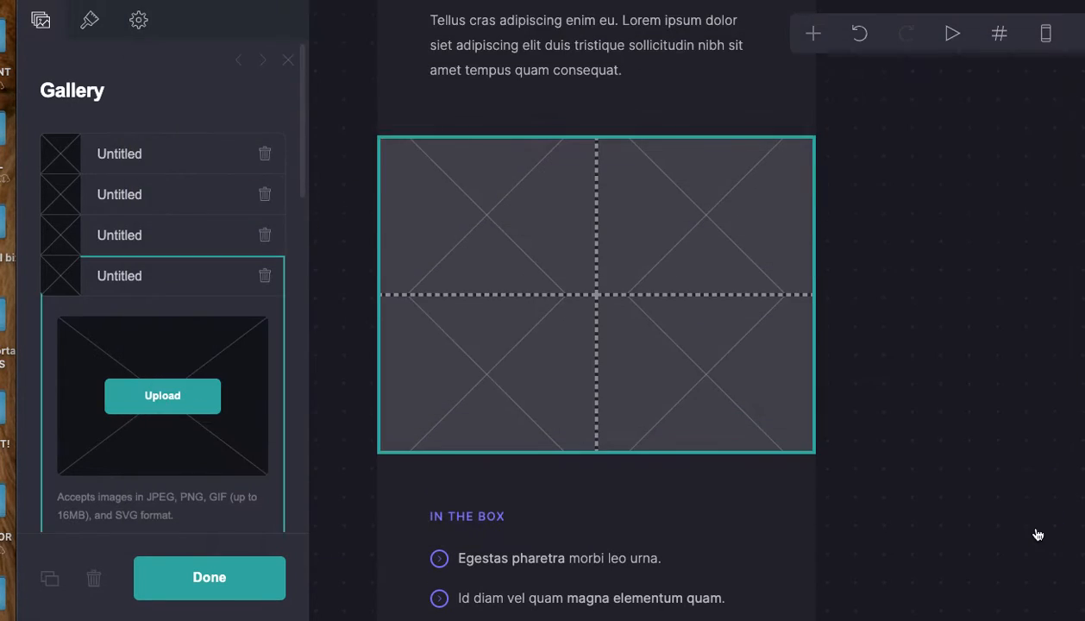
drag(712, 490, 828, 595)
drag(480, 183, 445, 22)
click(1041, 24)
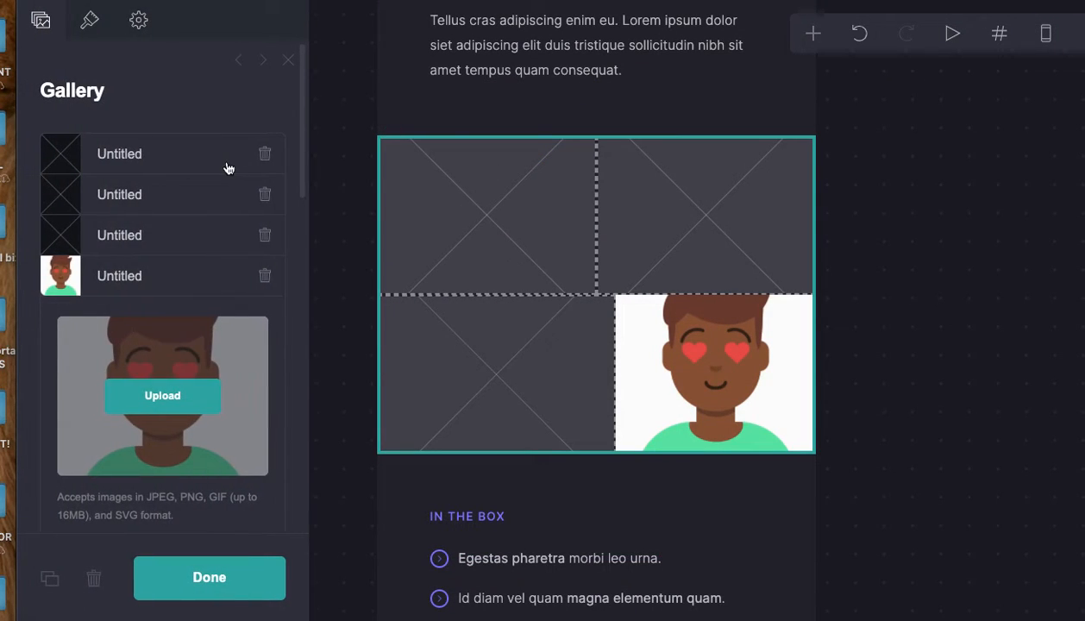
click(265, 193)
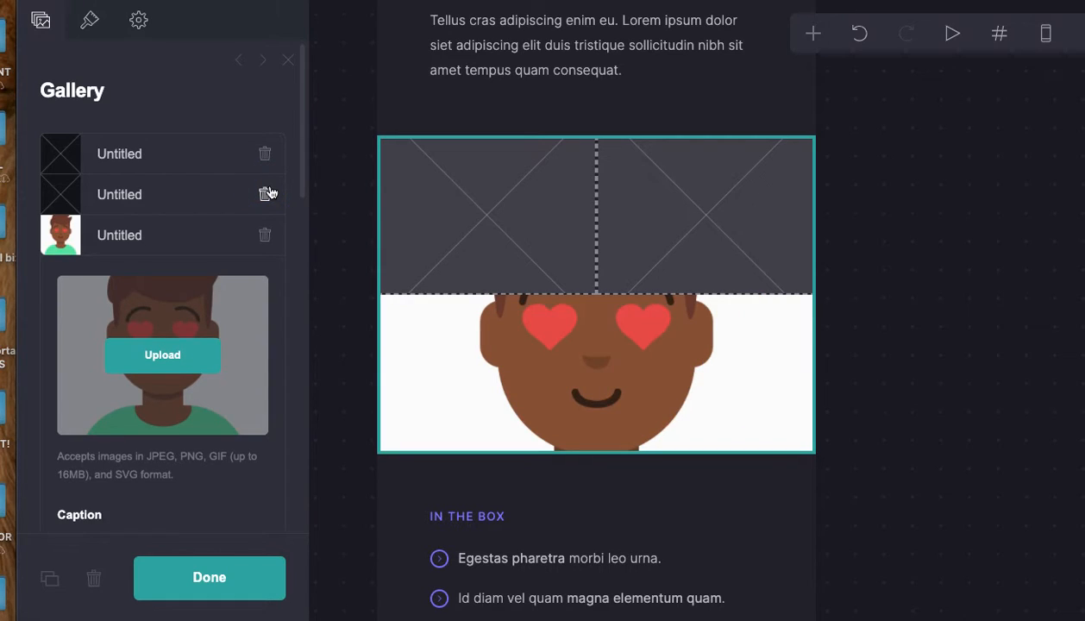
Upload "Avatars - Default (64).png" to the second gallery slot, with the crop extended to the full image
click(116, 196)
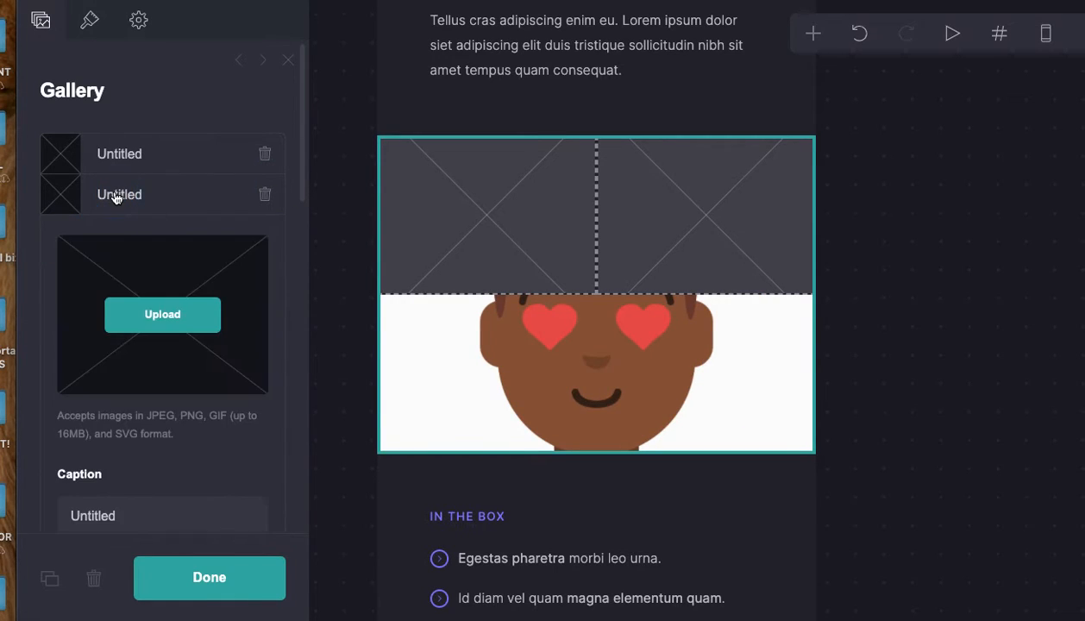
click(161, 314)
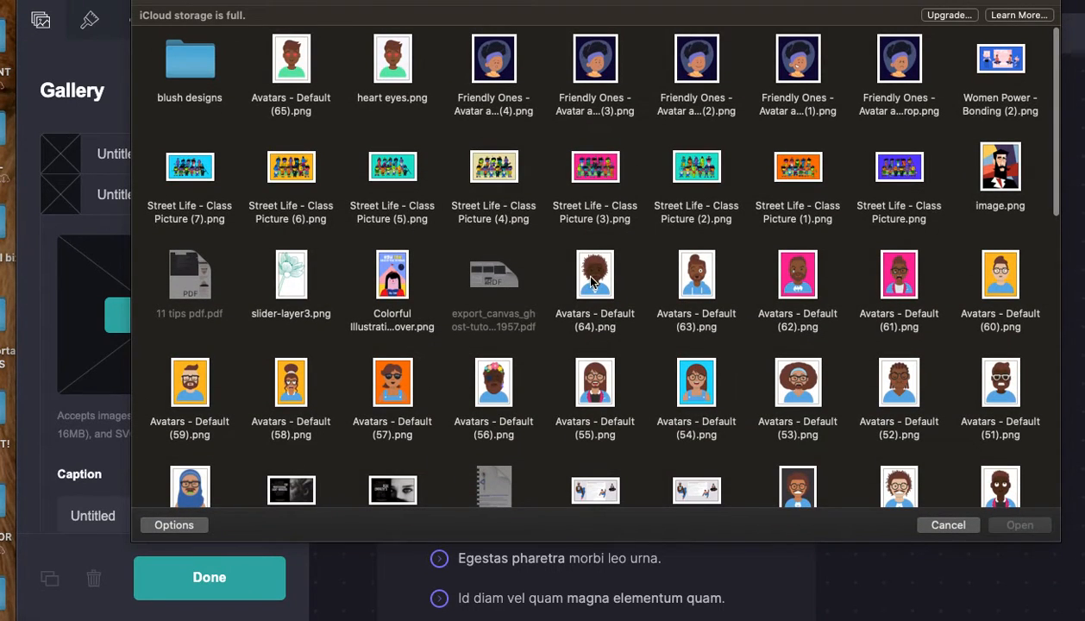
click(592, 281)
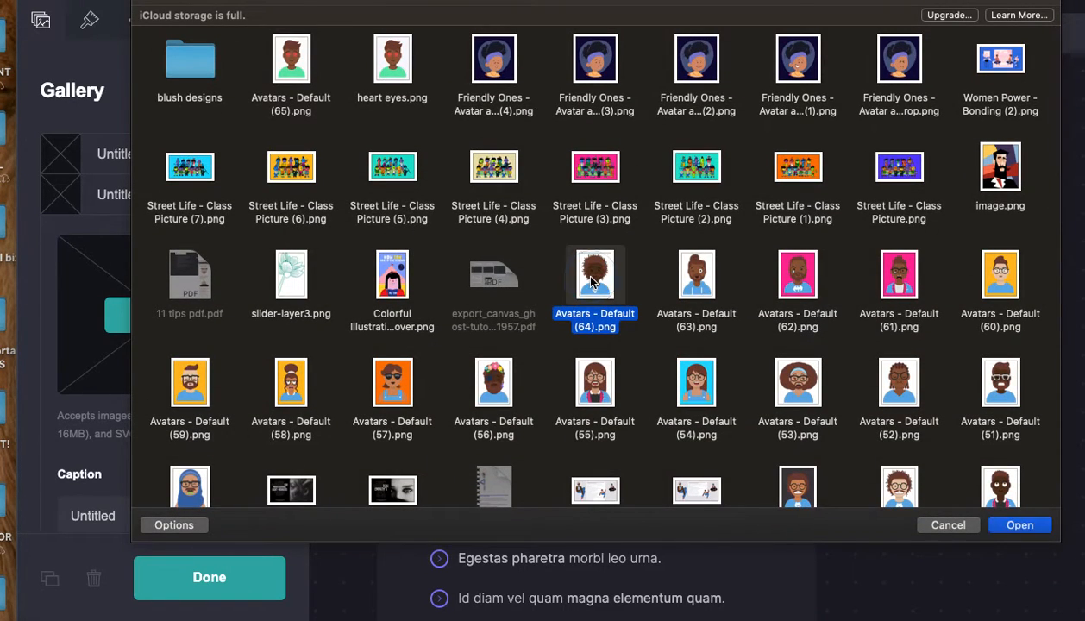
click(1019, 525)
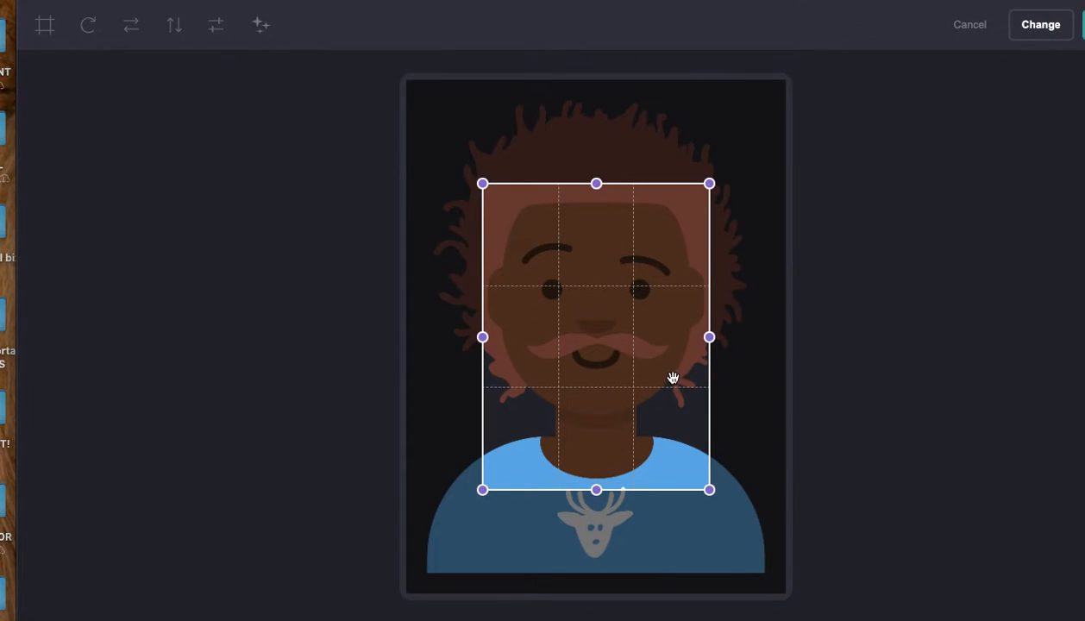
drag(709, 491, 785, 593)
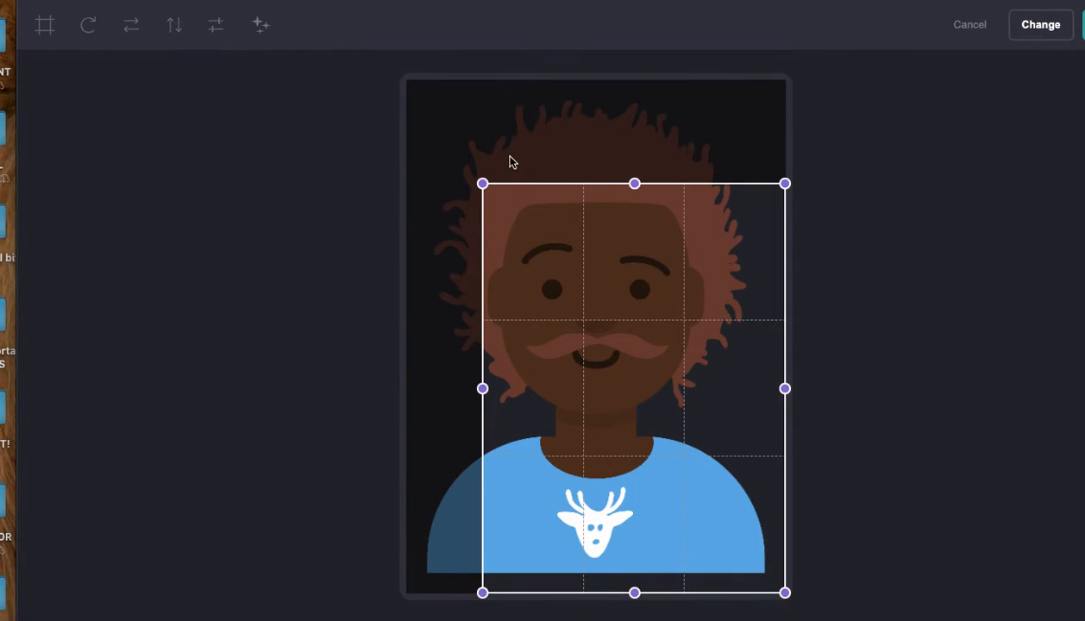
drag(483, 185, 368, 56)
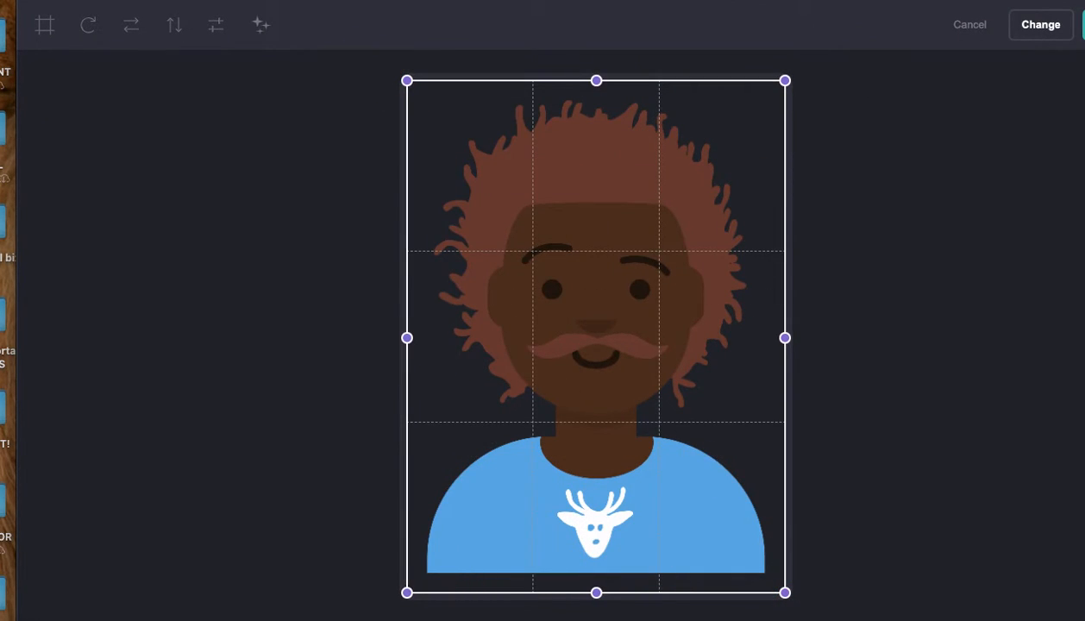
click(1040, 24)
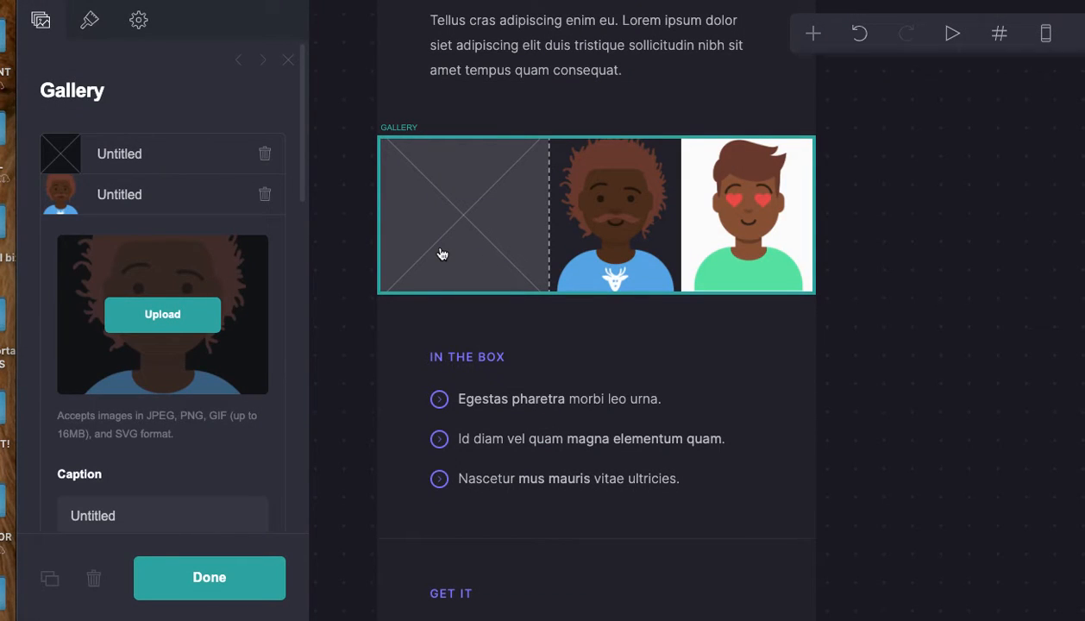
Upload the avatar in a blue jacket with pink lapels to the empty first gallery slot, with the crop extended to nearly the full image
click(189, 156)
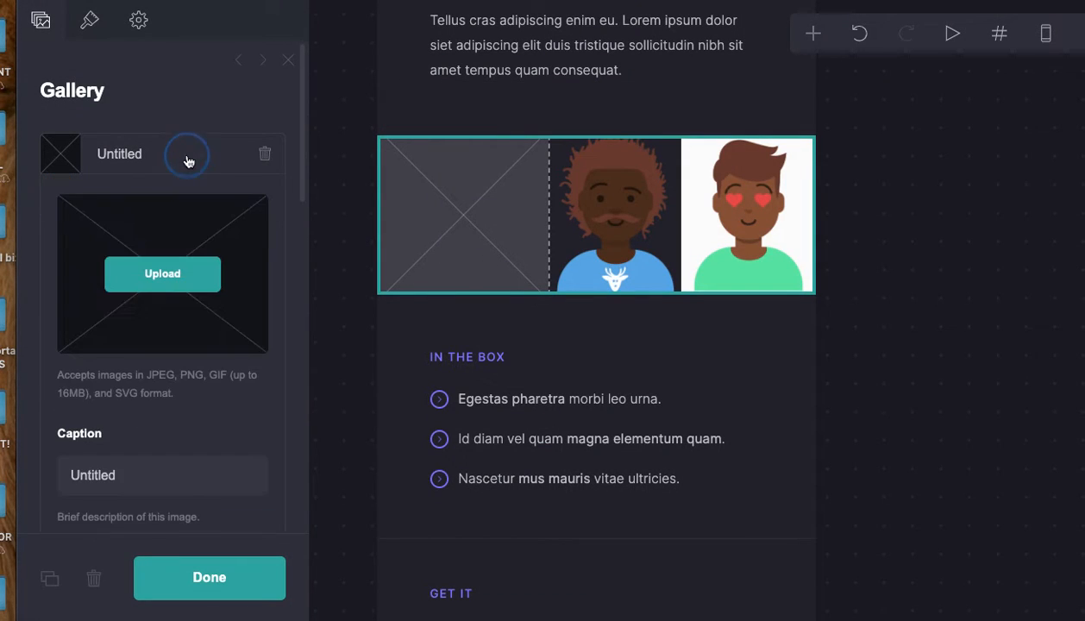
click(527, 198)
click(472, 248)
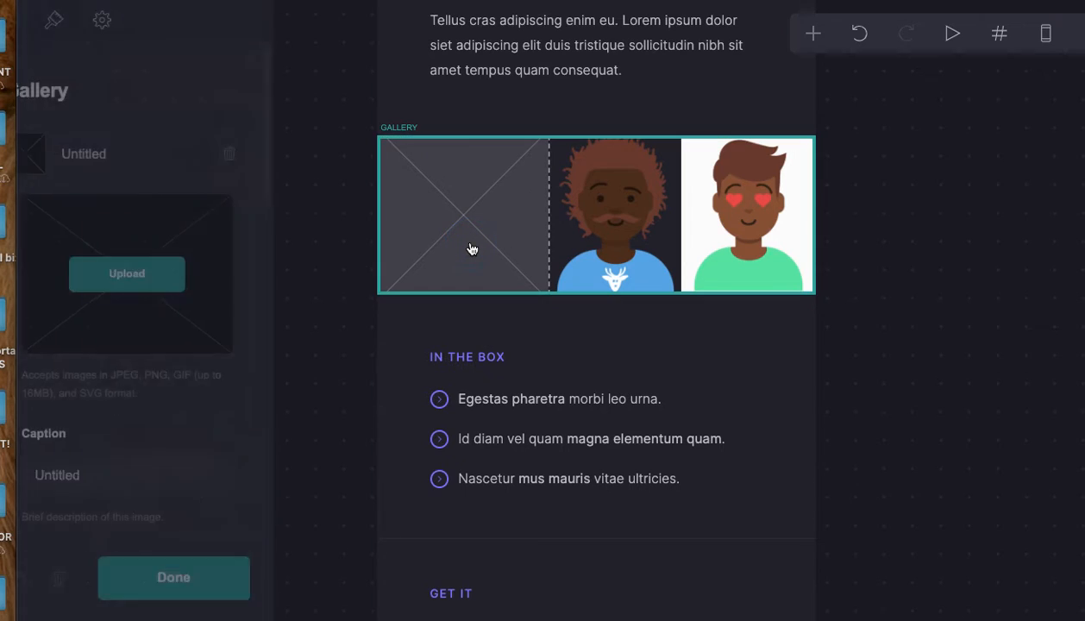
click(186, 273)
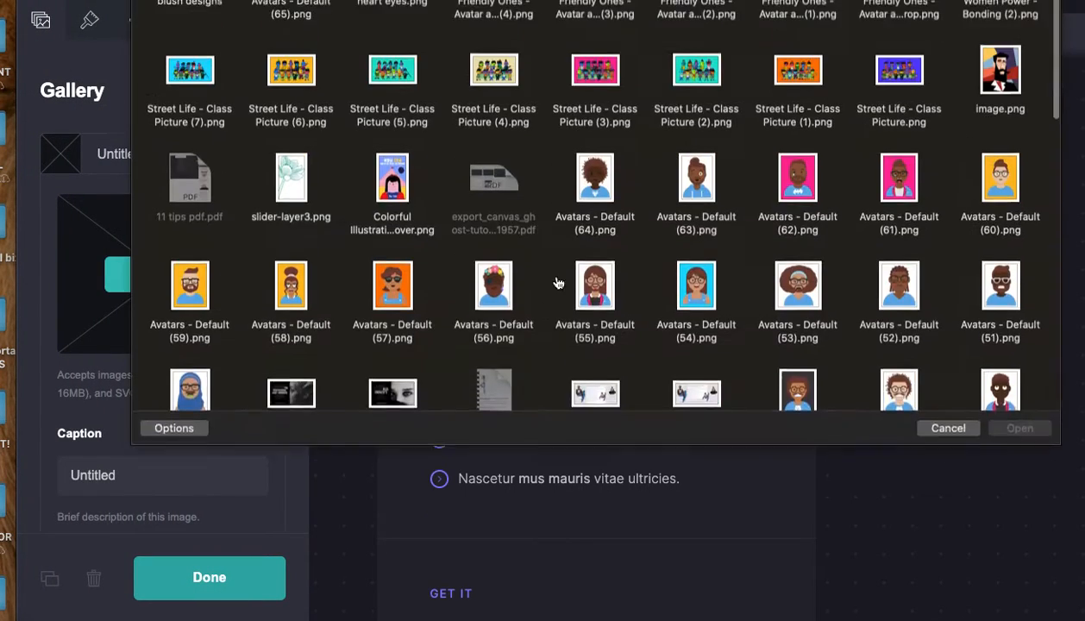
click(598, 380)
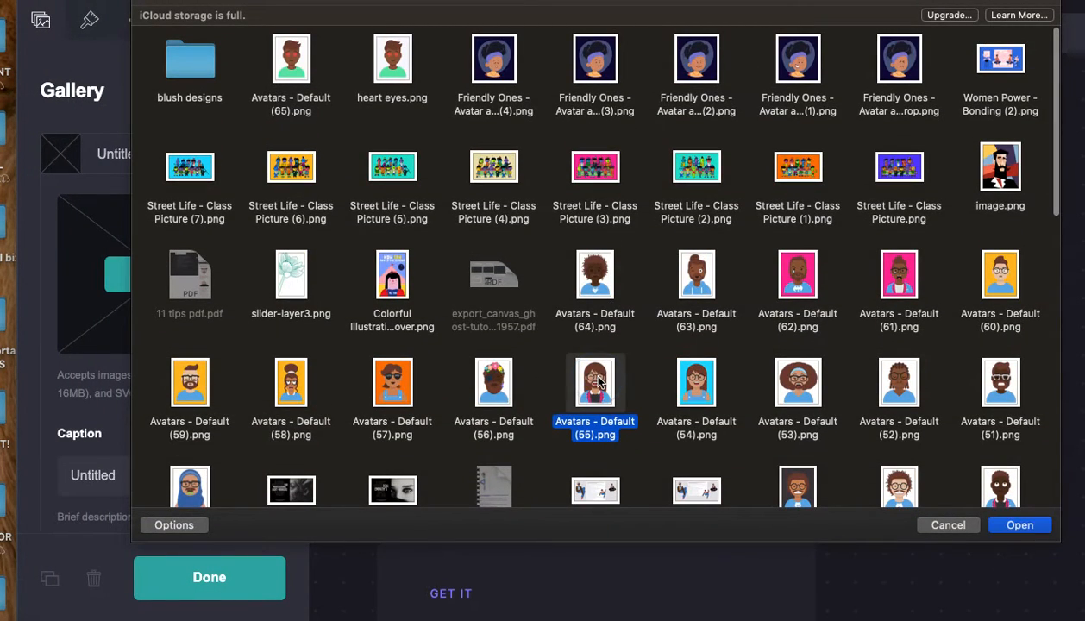
click(1017, 499)
click(1021, 526)
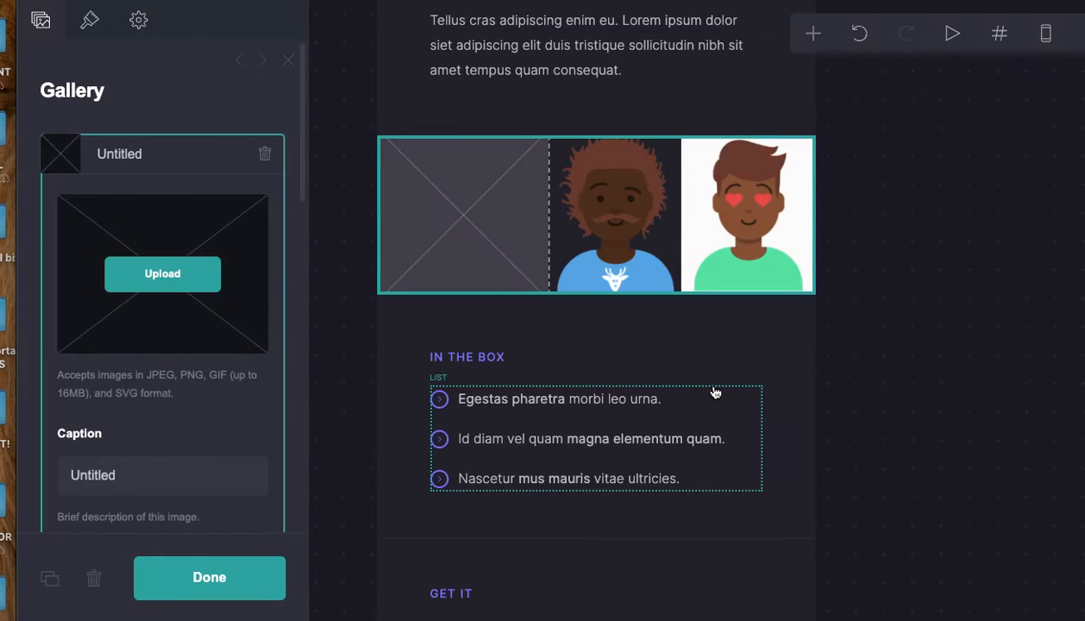
drag(721, 489, 797, 584)
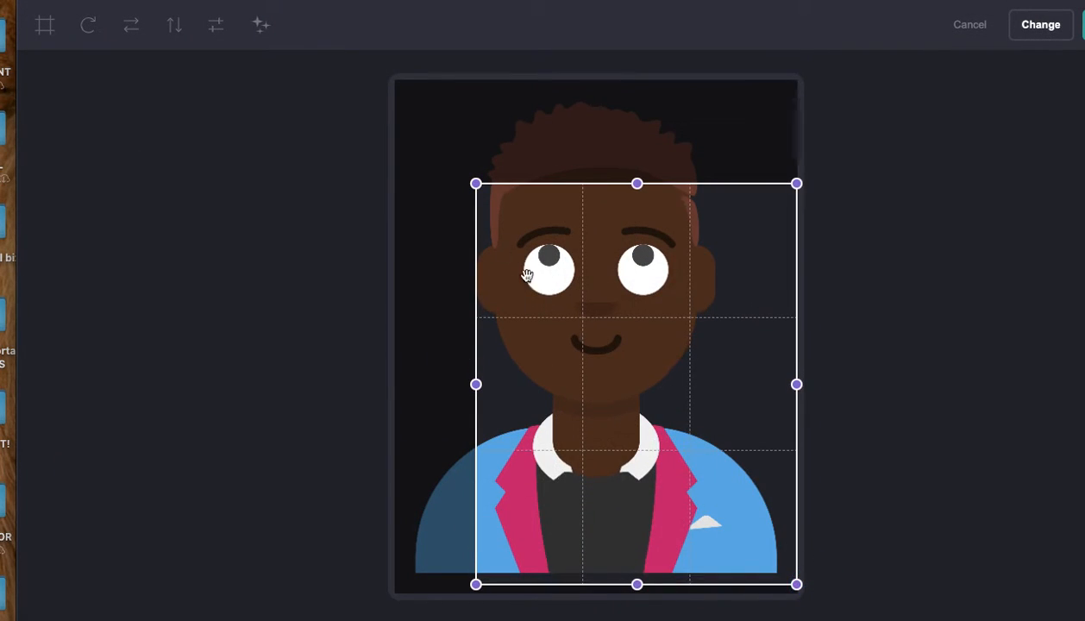
drag(476, 182, 395, 80)
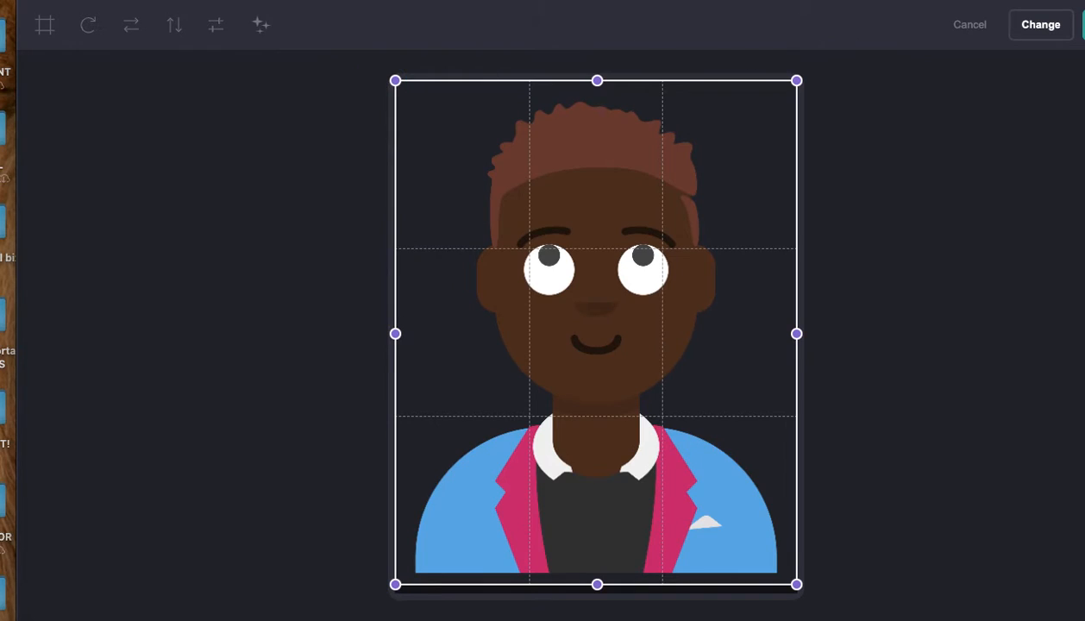
click(1041, 25)
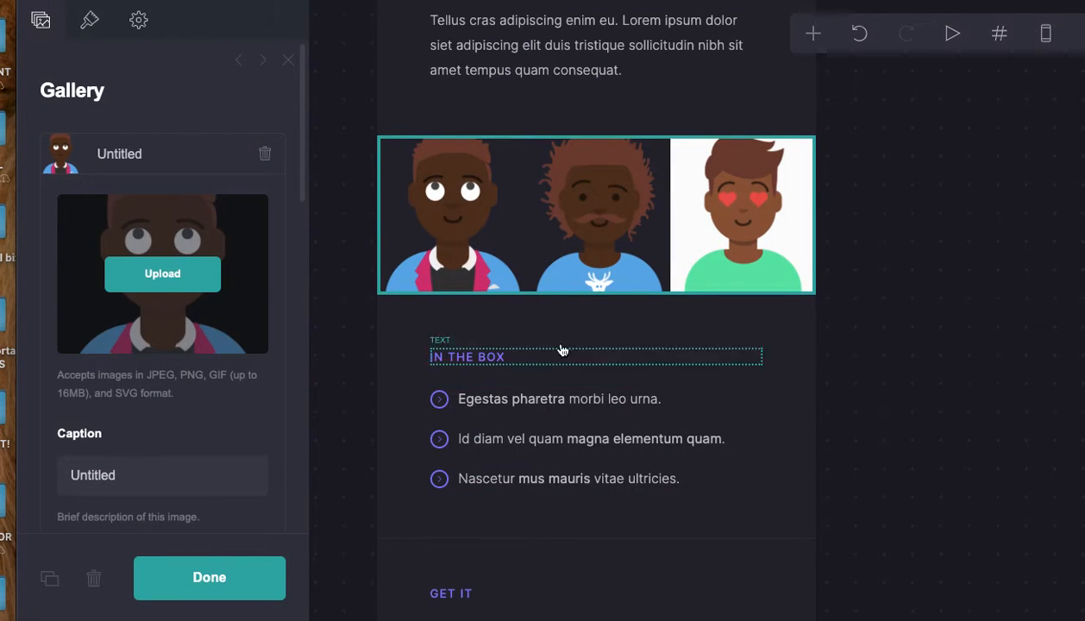
click(273, 578)
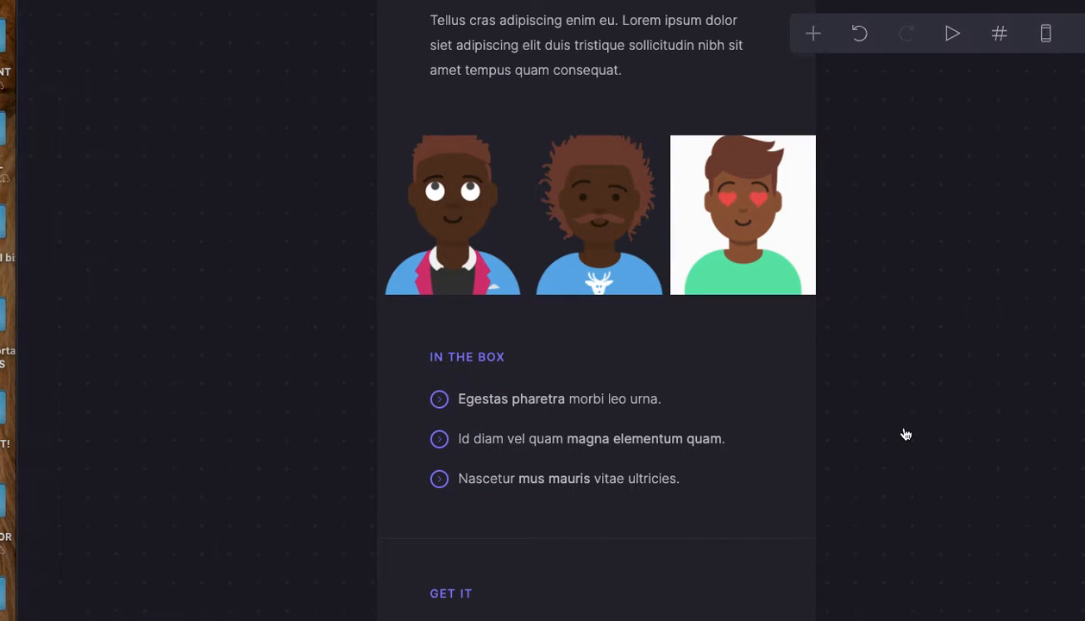
Change the "Get It" heading above the purchase form to "Download my Product Below"
scroll(908, 445, down, 5)
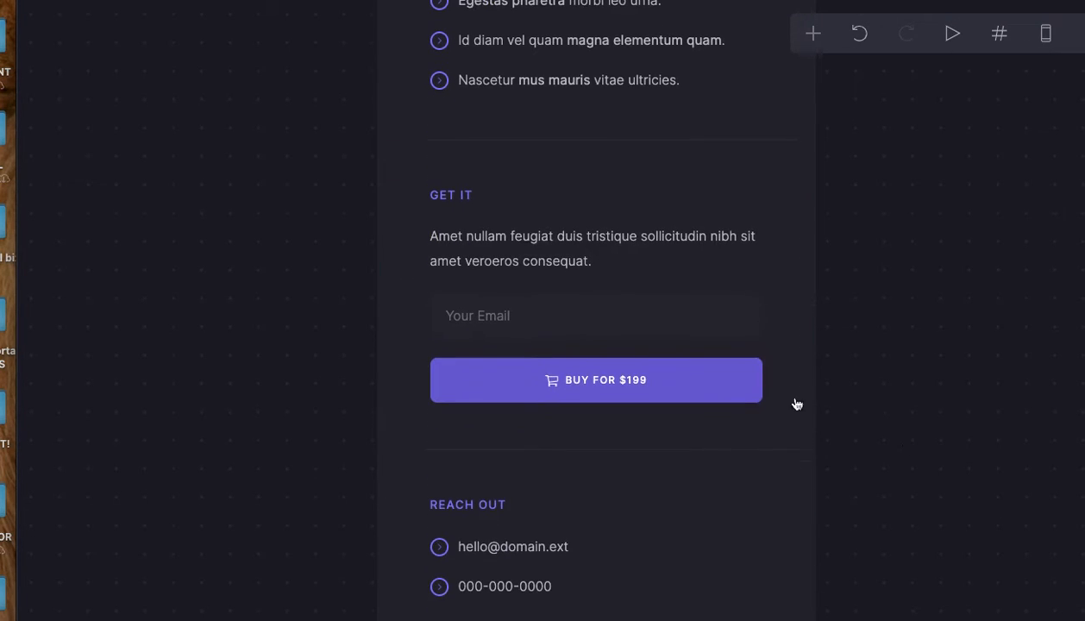
click(529, 190)
triple_click(167, 167)
key(BackSpace)
text(Downl)
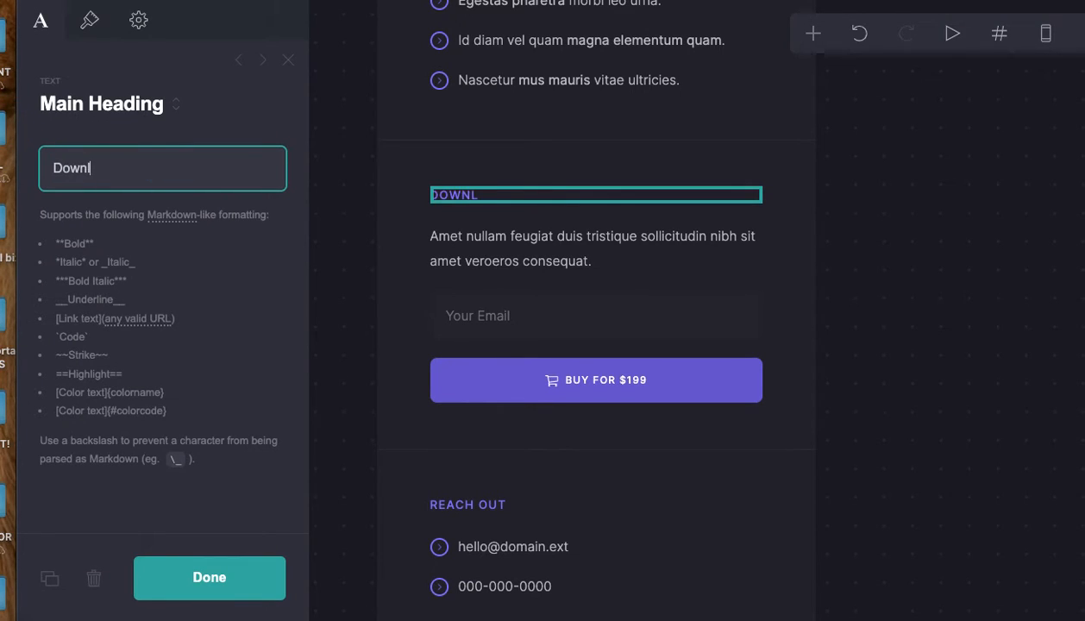
text(oad my Product Below)
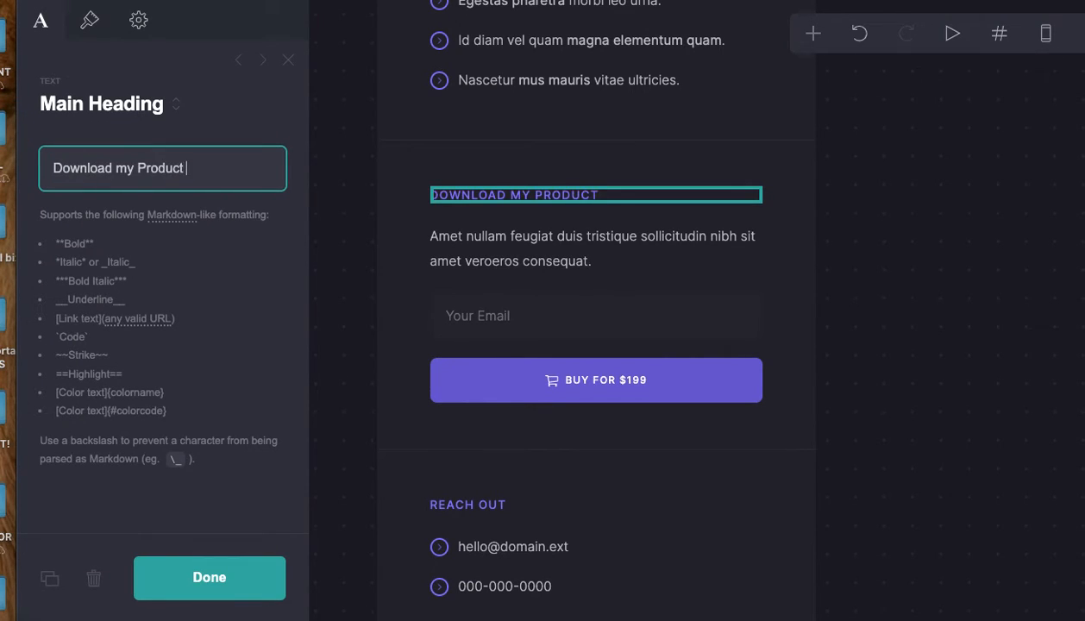
click(223, 578)
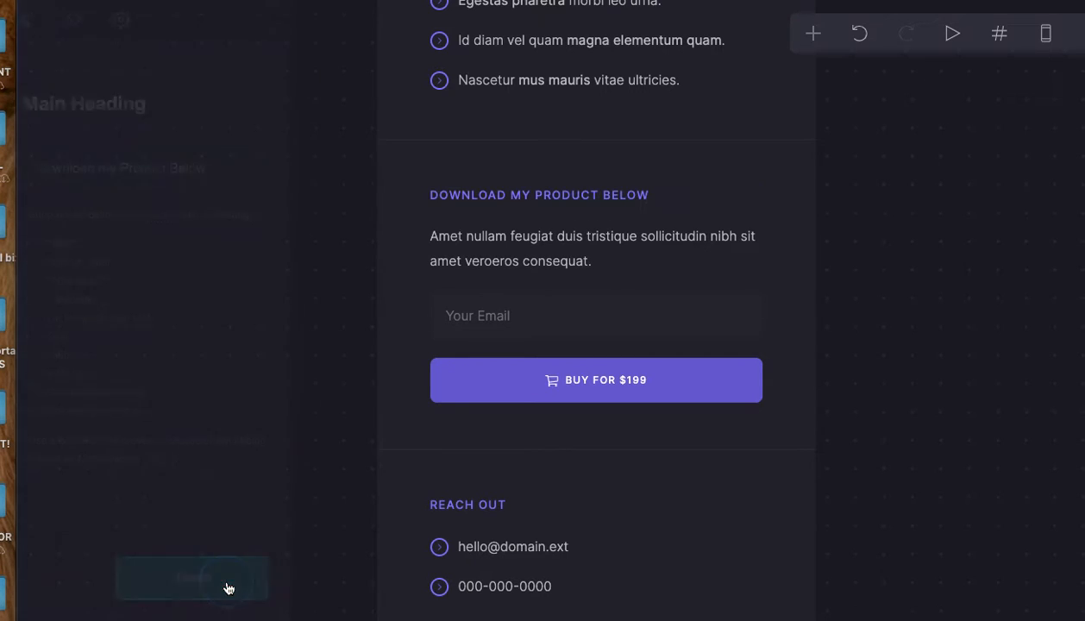
Change the type of the purchase form below the download text to Signup
click(638, 322)
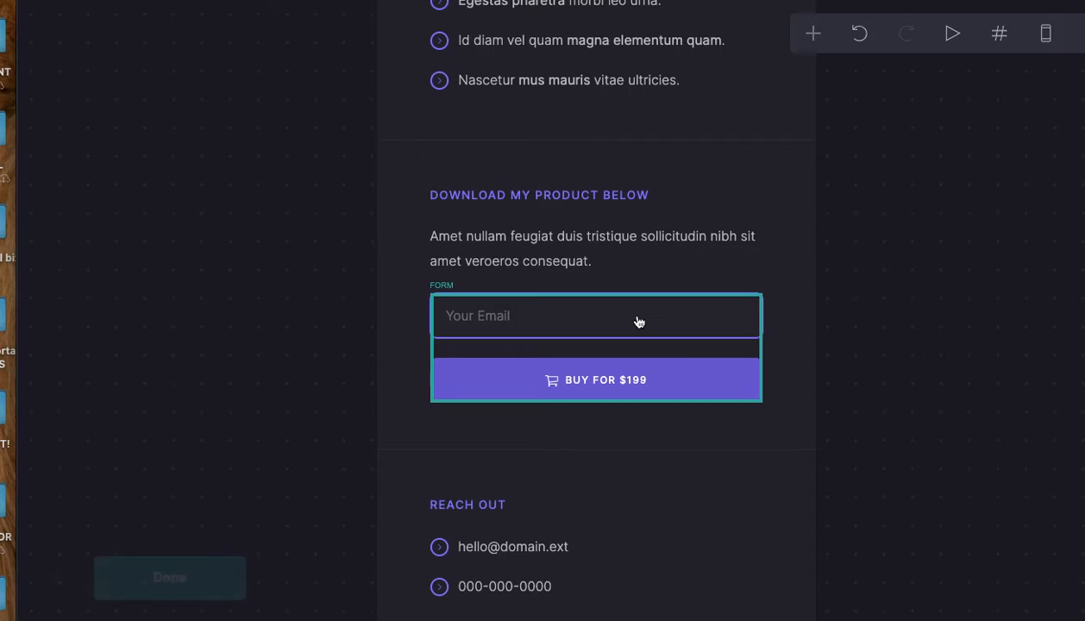
click(221, 199)
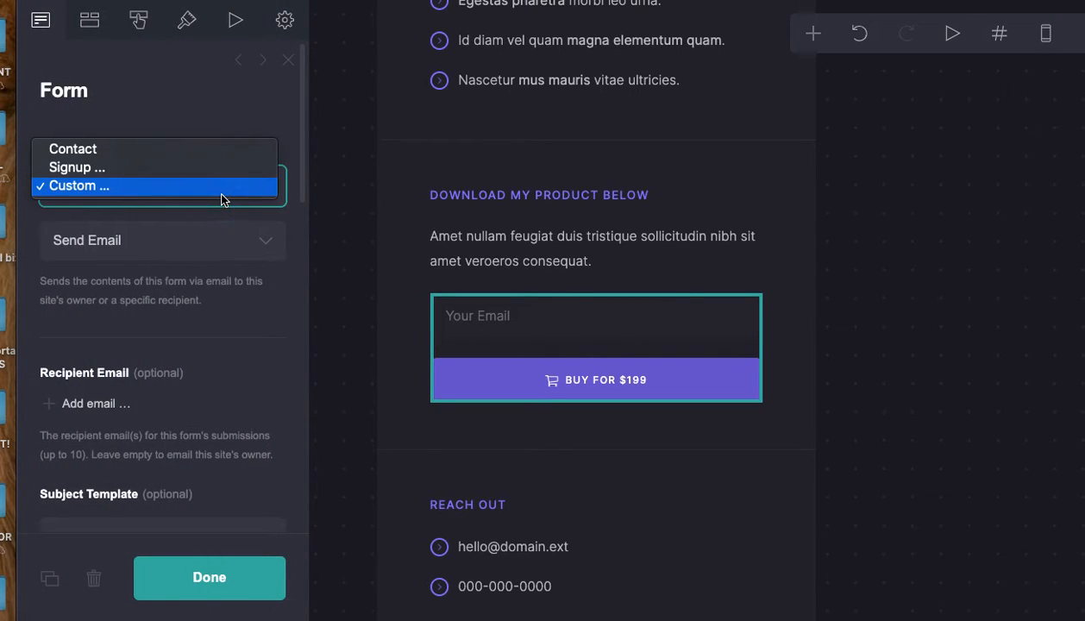
click(199, 151)
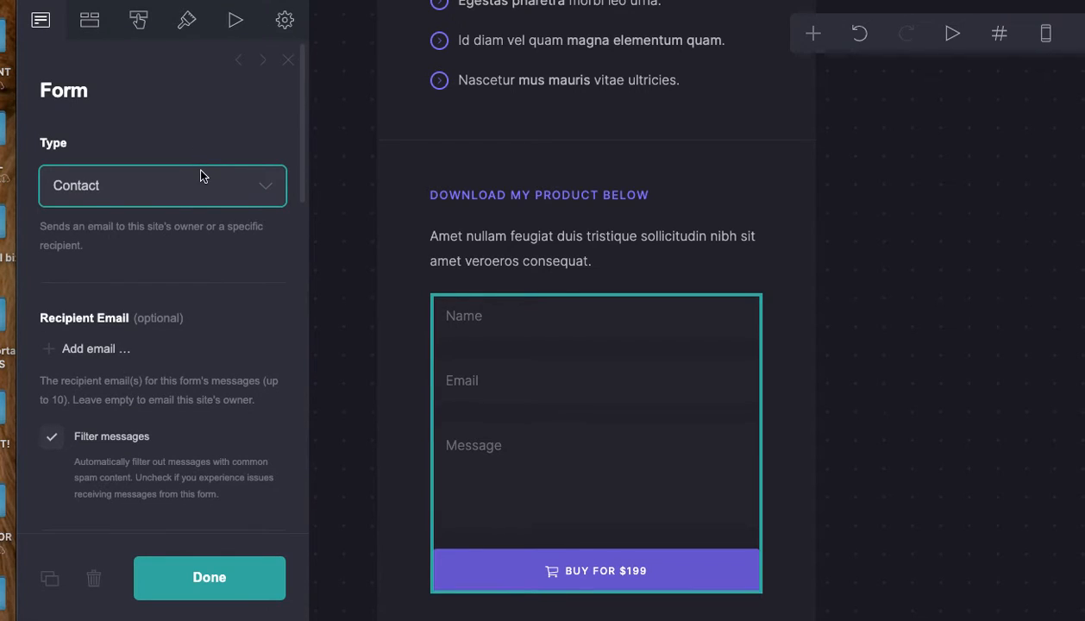
click(199, 176)
click(196, 206)
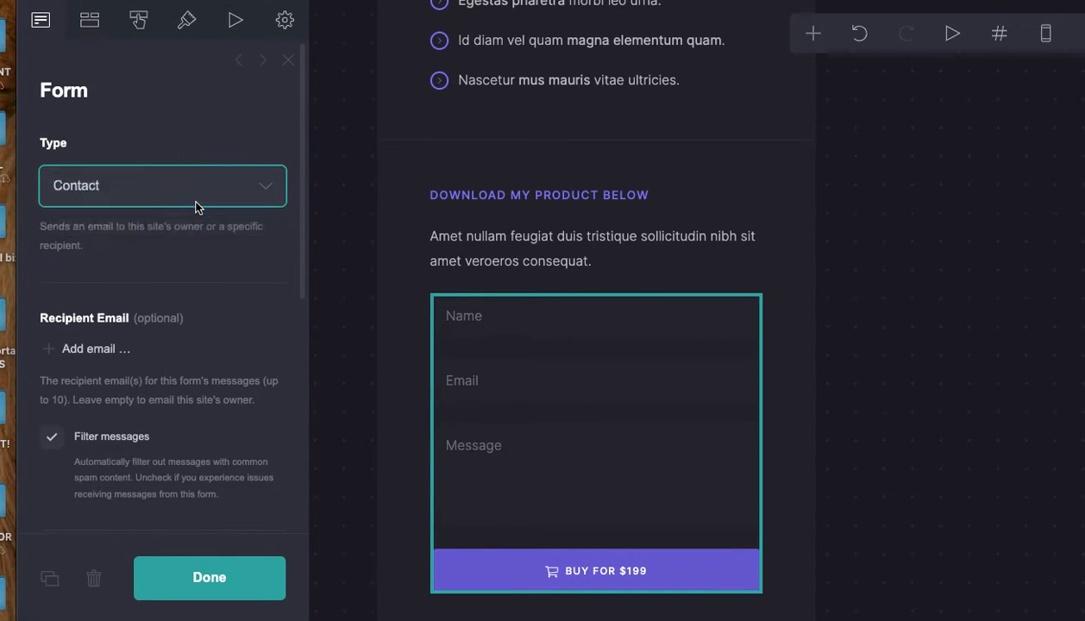
Look through the available signup services and set the form to capture emails via Revue
click(210, 242)
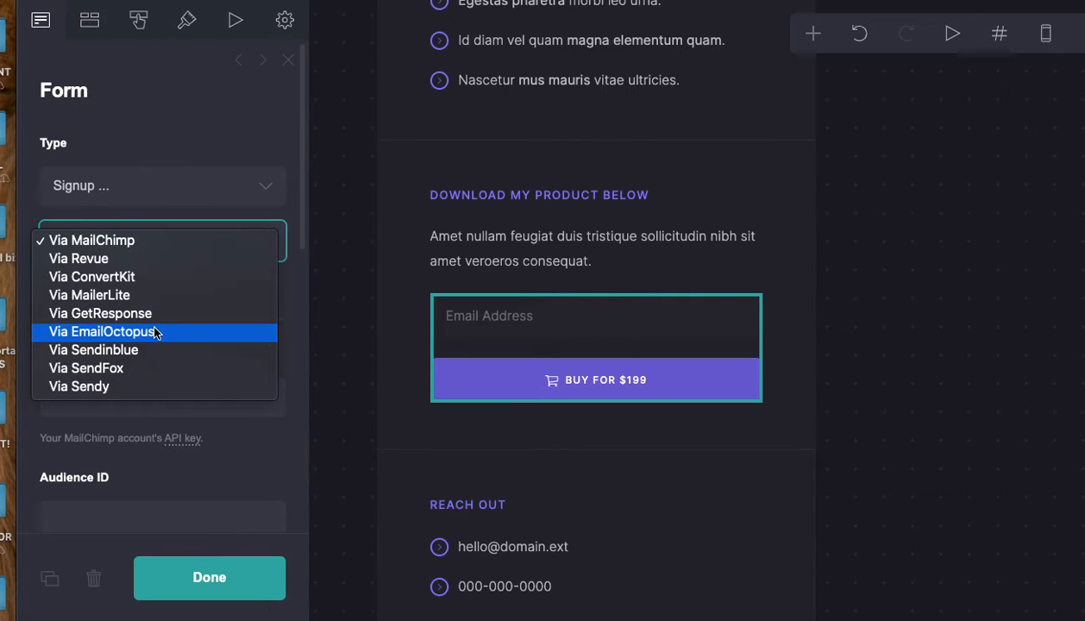
key(Down)
key(Down)
key(Down)
key(Up)
key(Up)
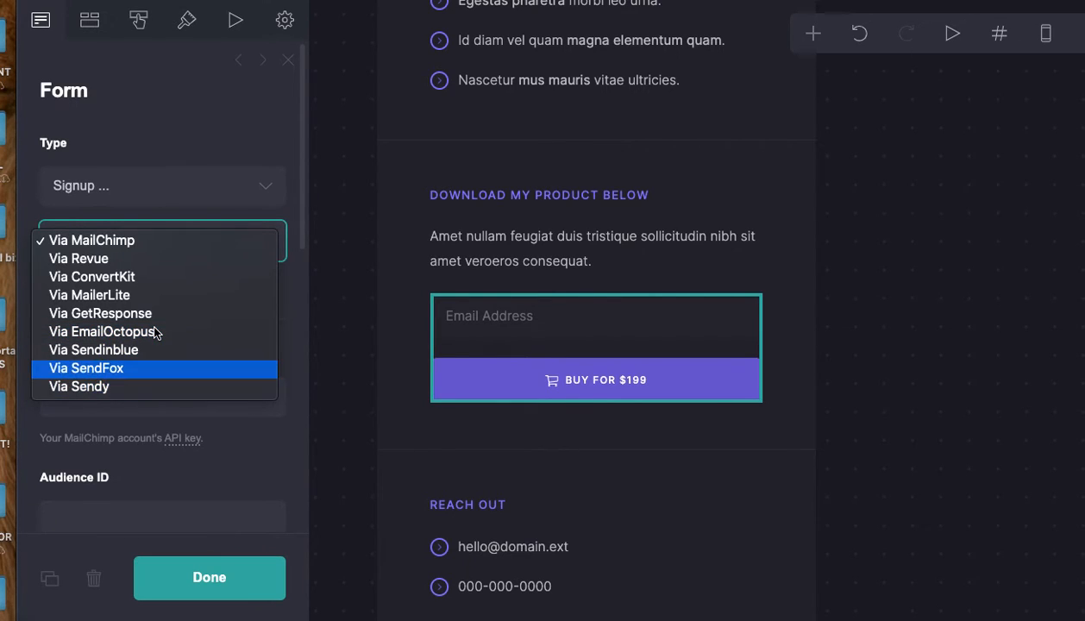
key(Up)
key(Up)
key(Up)
key(Up)
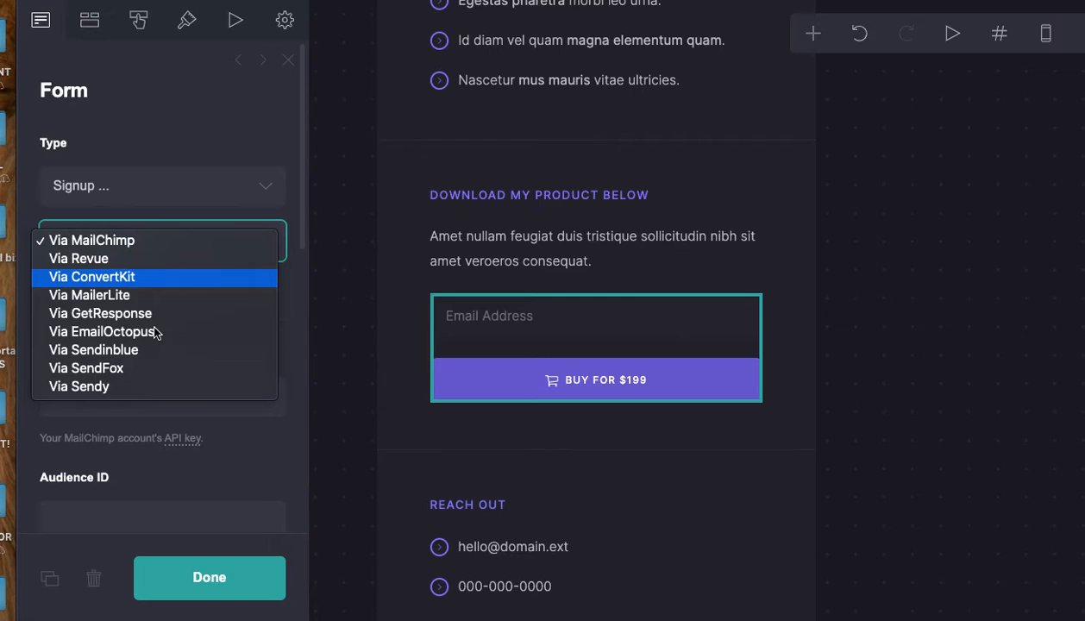
click(99, 258)
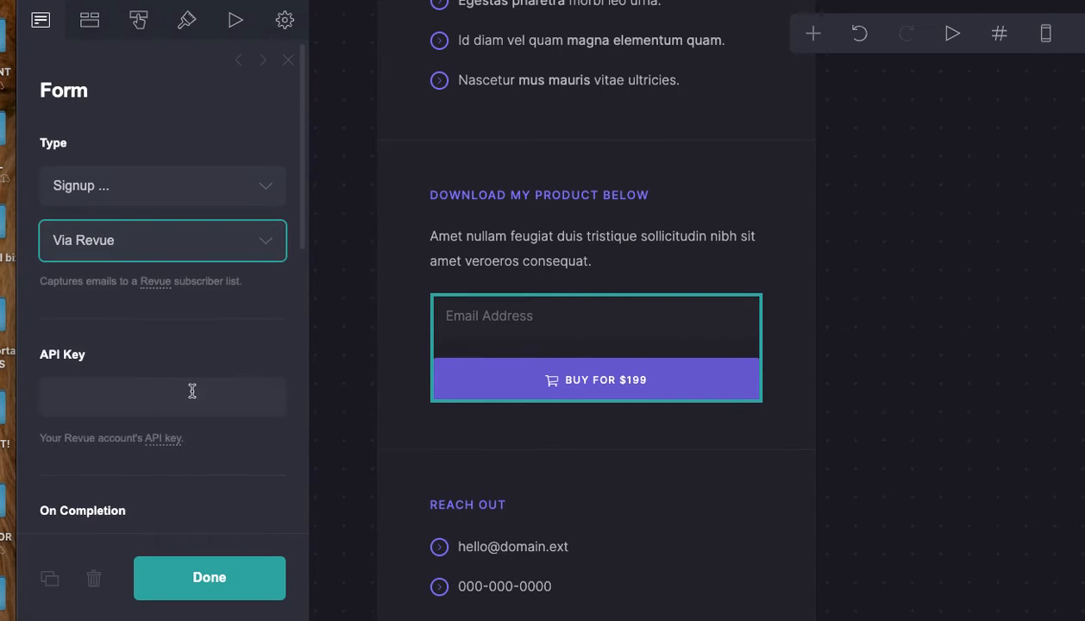
click(235, 578)
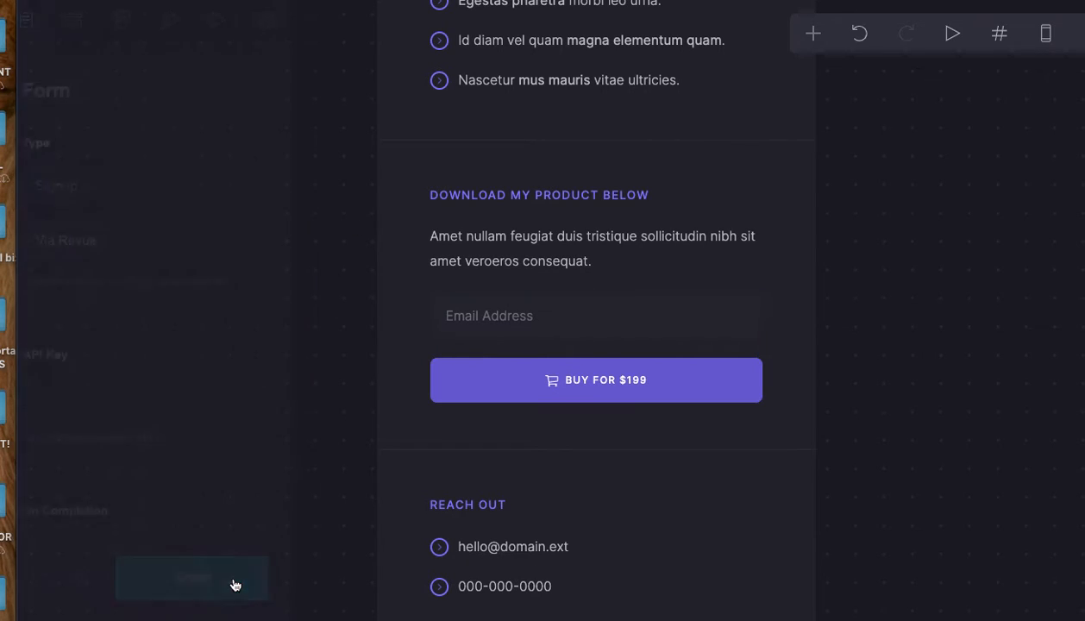
Review the page from the product download section to the Order Received section and examine the Signup form's settings
scroll(943, 425, down, 5)
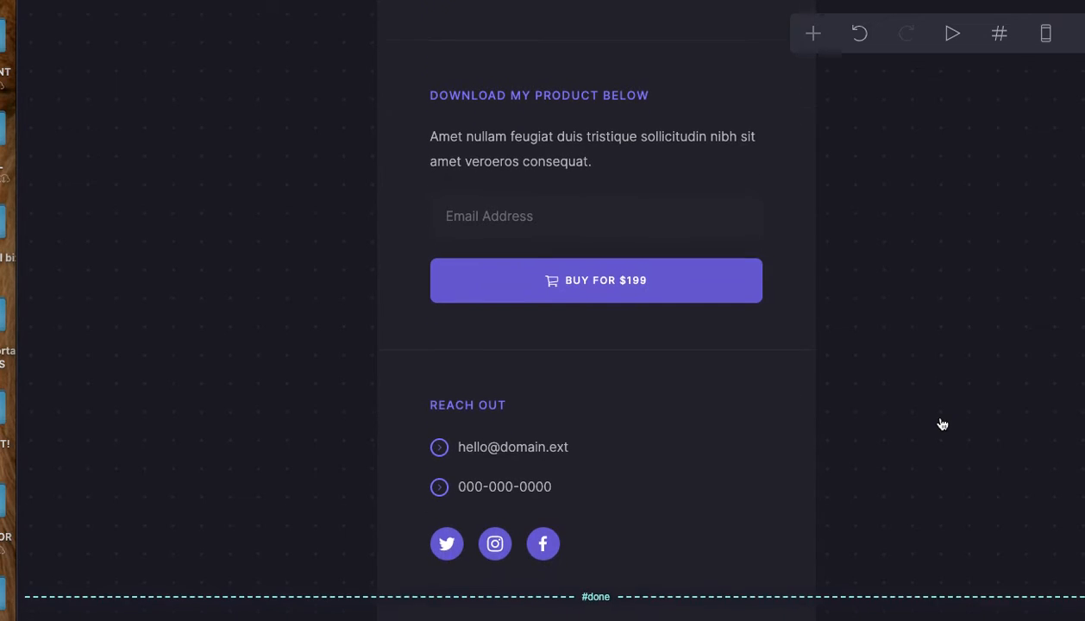
scroll(943, 424, down, 4)
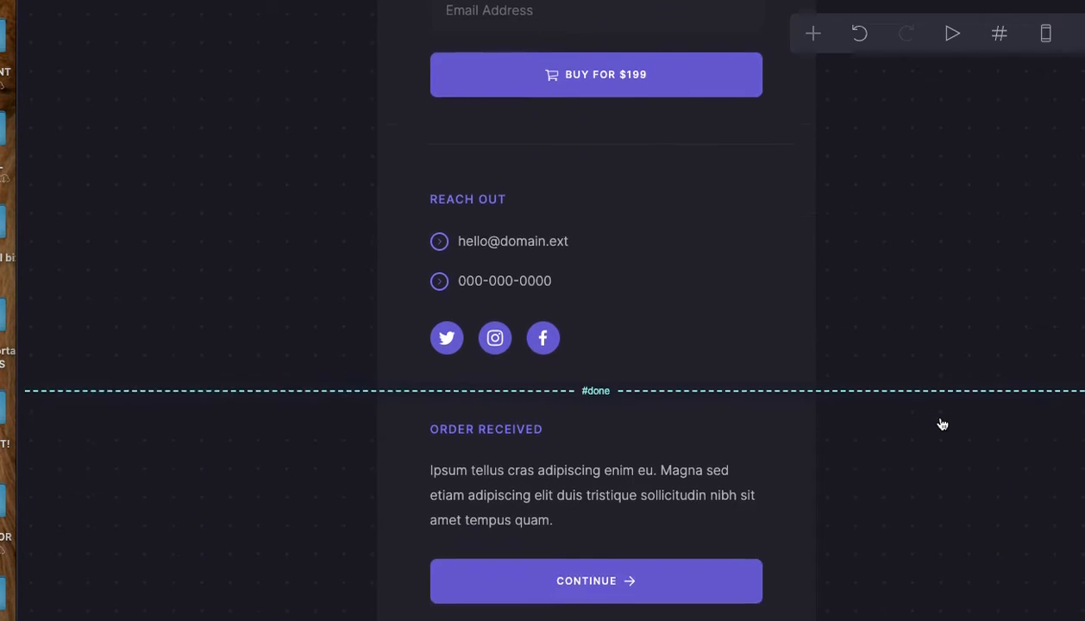
scroll(943, 424, up, 10)
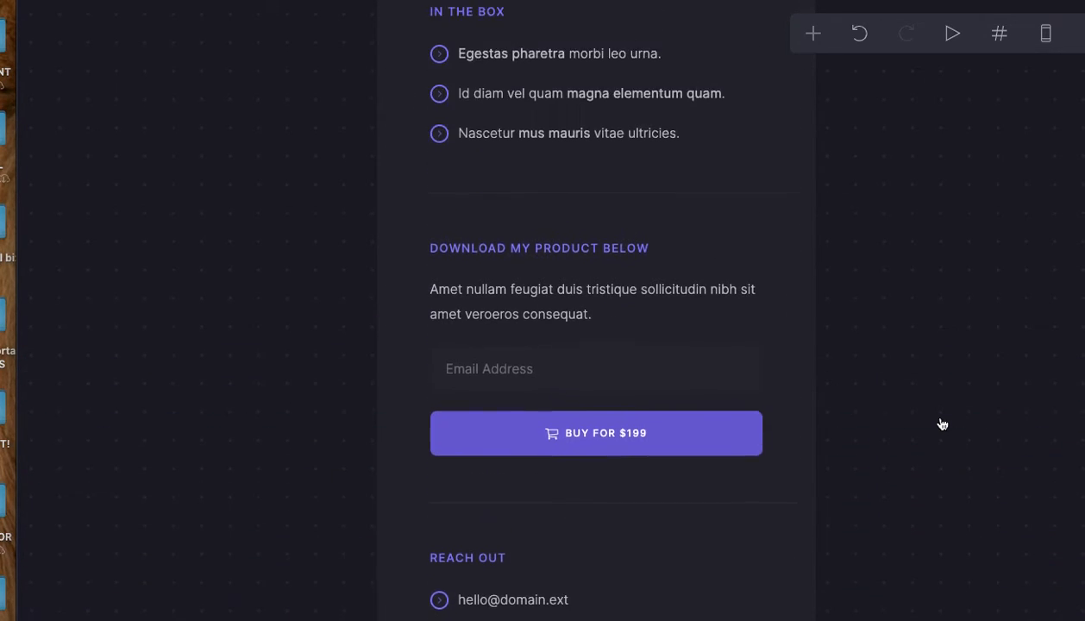
click(682, 454)
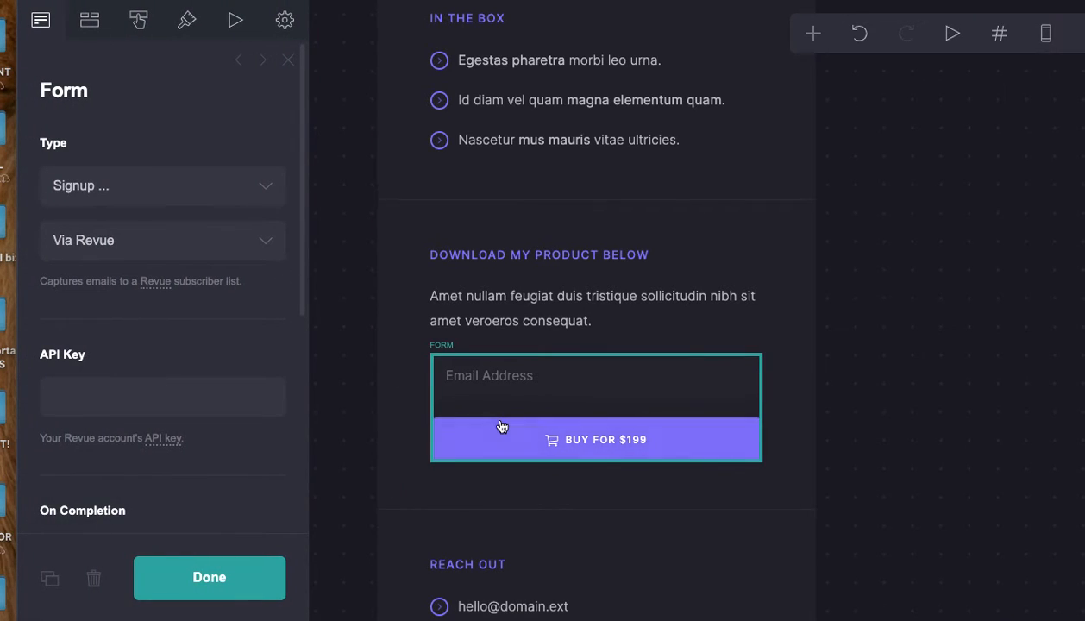
key(Escape)
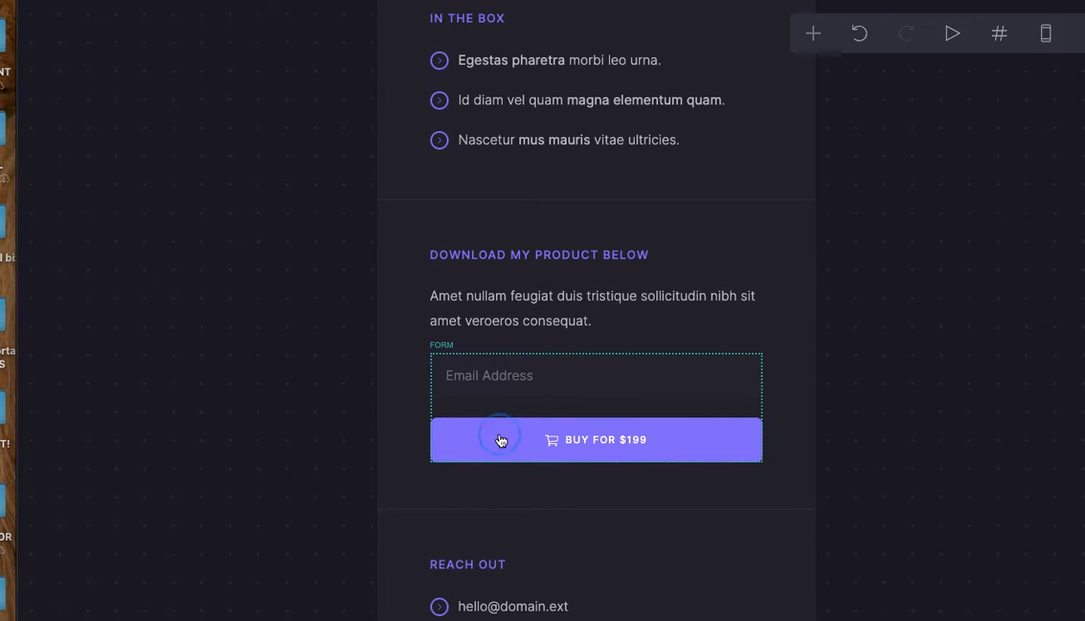
click(500, 441)
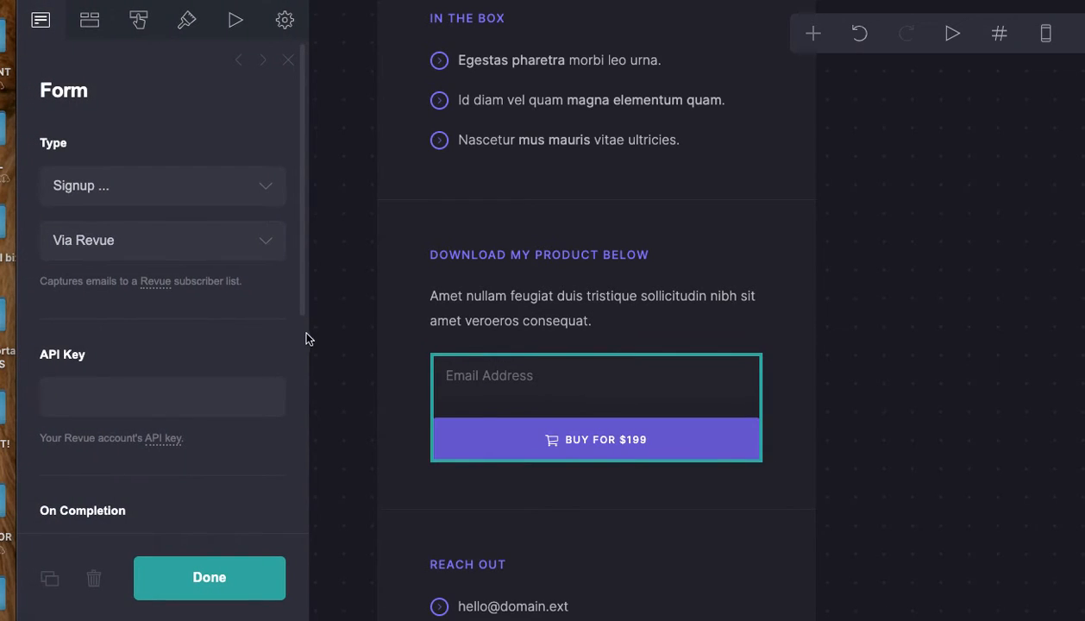
drag(300, 315, 298, 265)
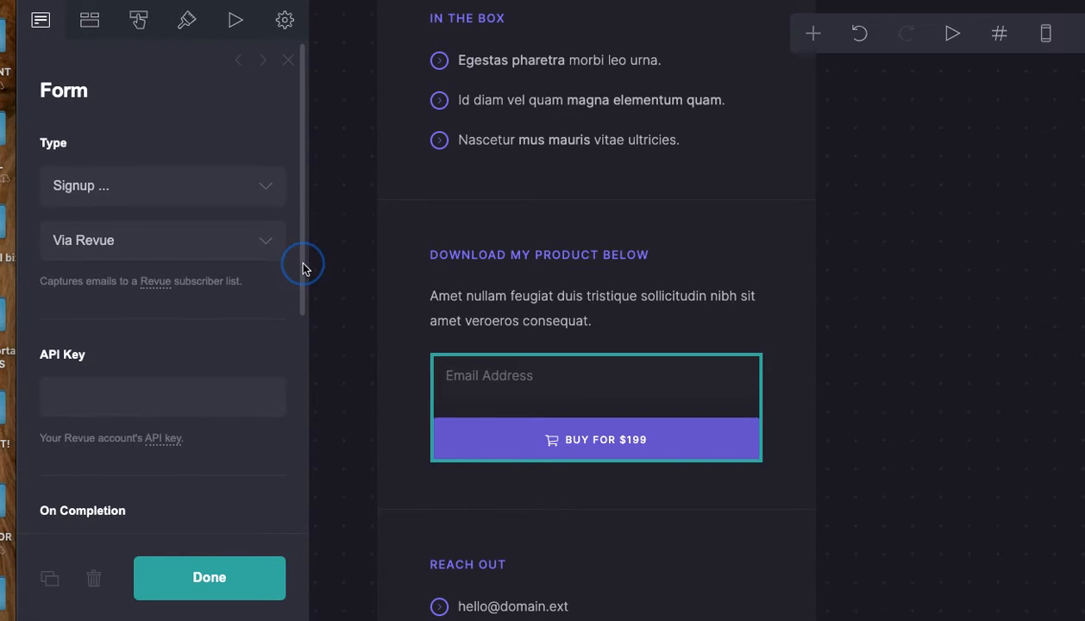
click(800, 404)
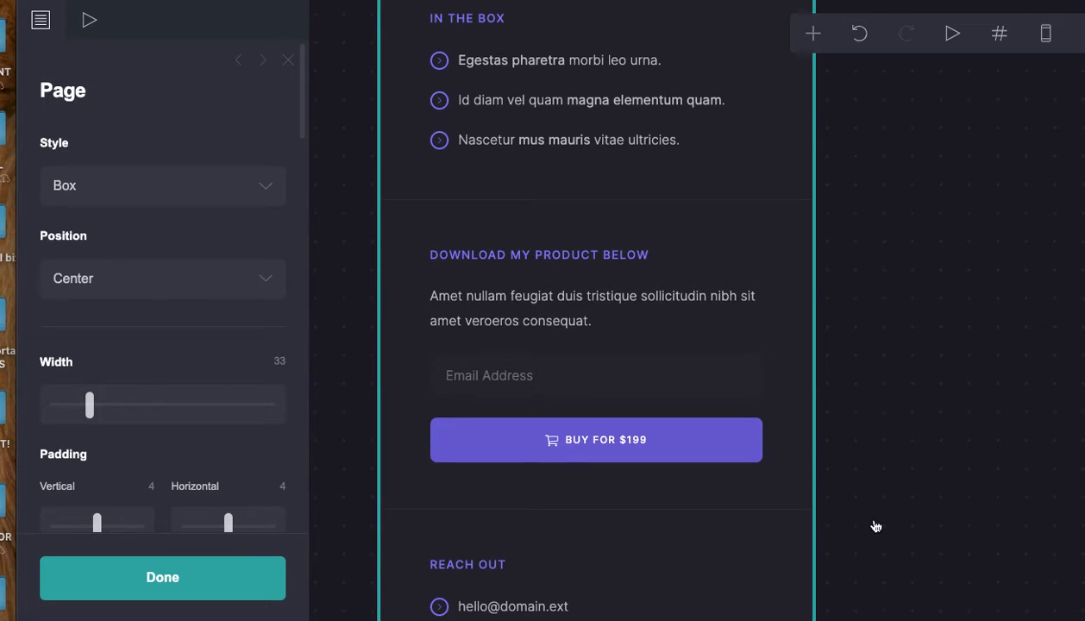
scroll(888, 531, down, 5)
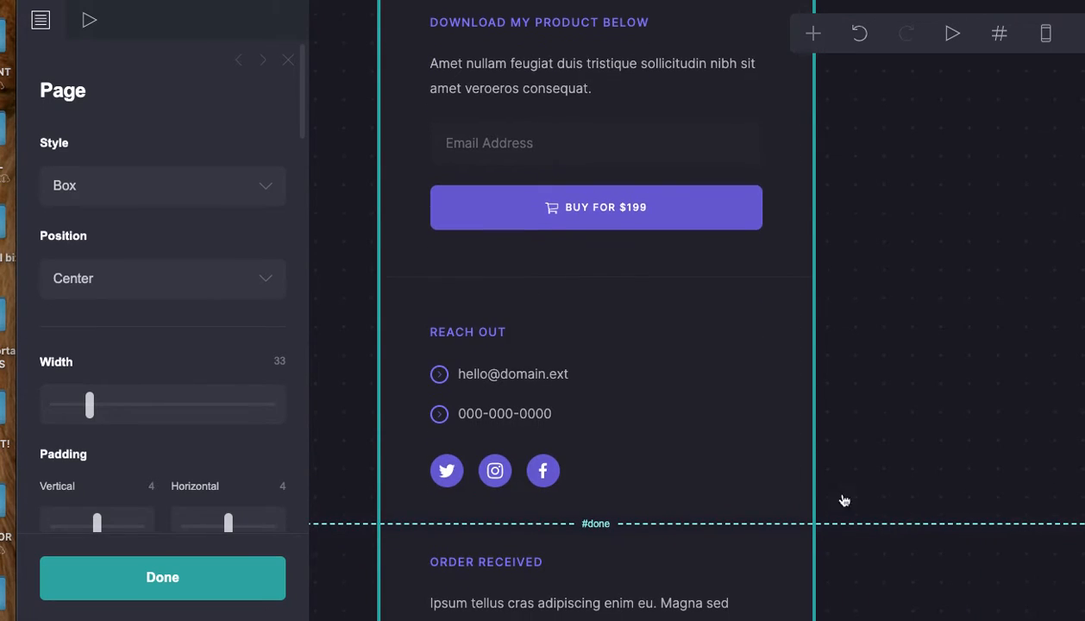
Delete the email signup form with its "Buy for $199" button from the download section
click(719, 217)
key(Escape)
click(720, 217)
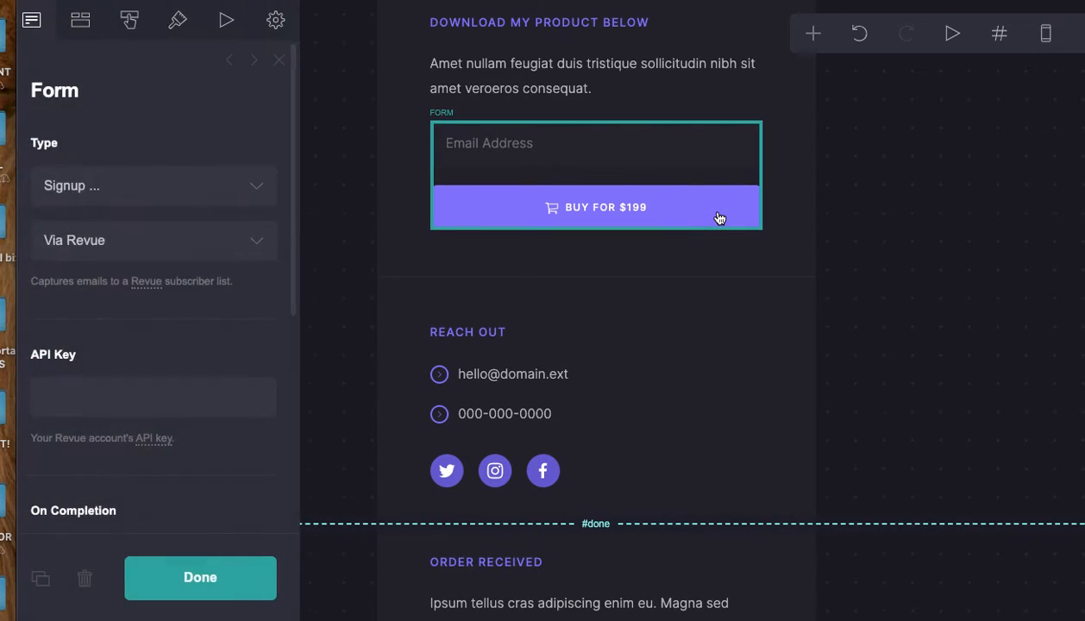
drag(301, 192, 360, 24)
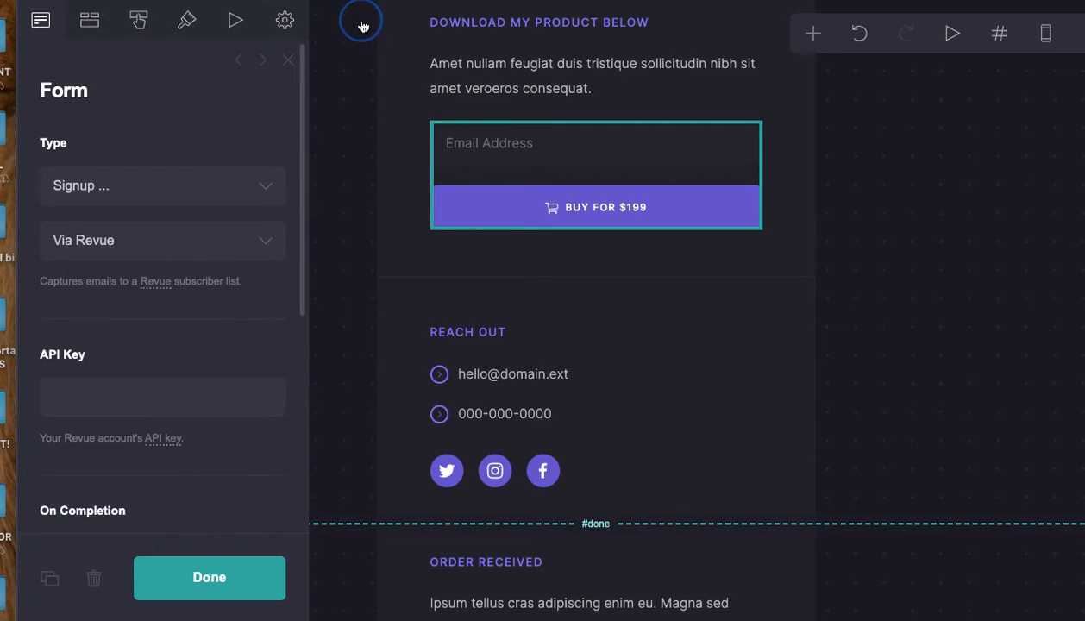
click(549, 137)
click(550, 137)
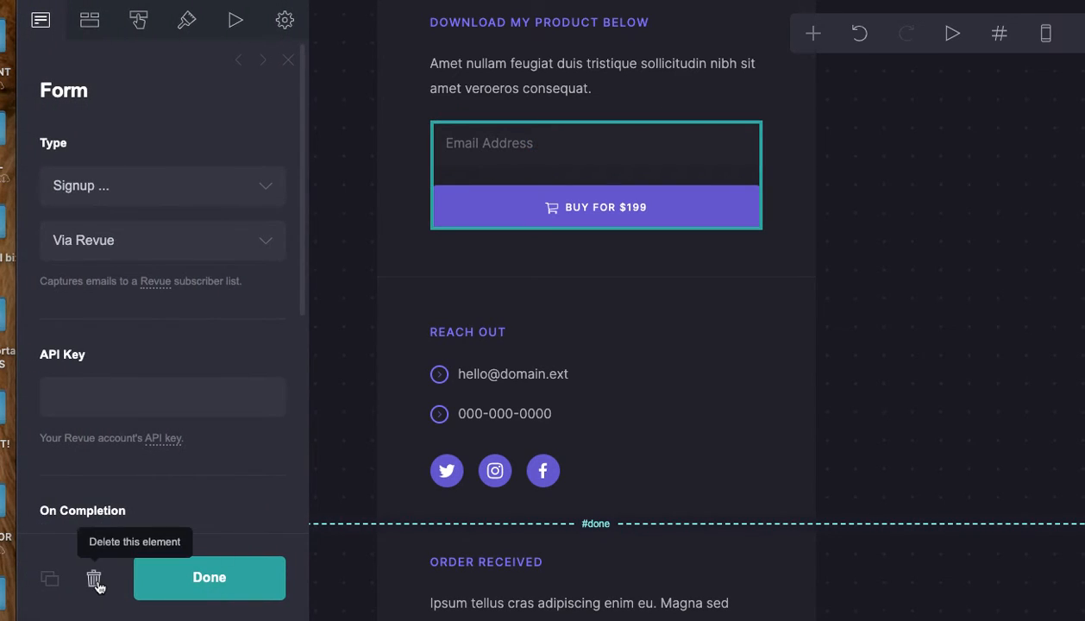
click(96, 585)
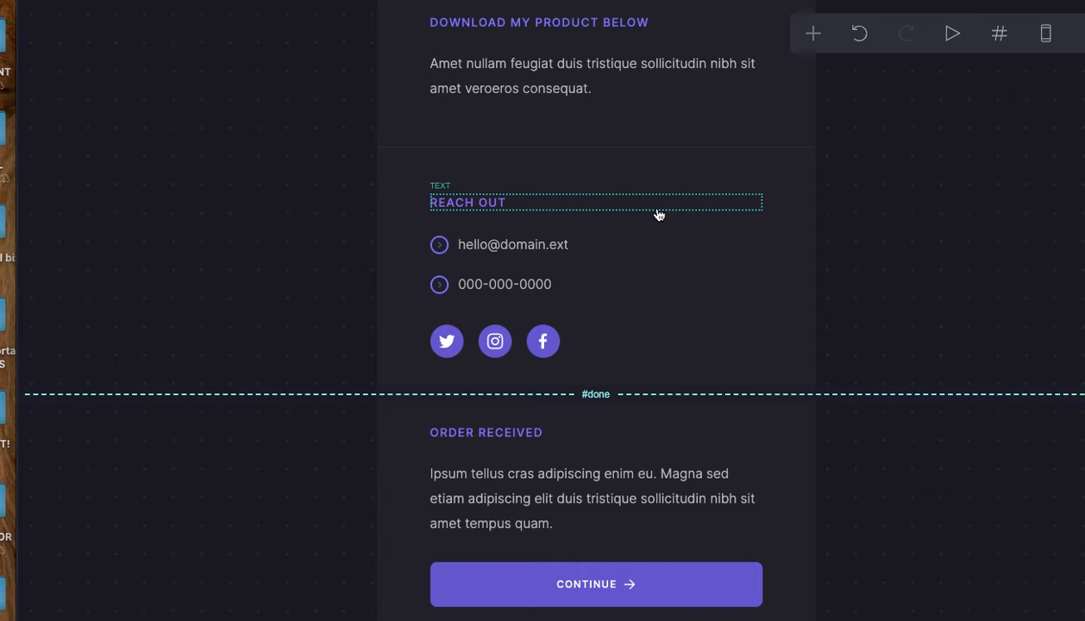
Add a new Buttons element to the page for selling the product
scroll(659, 214, up, 3)
scroll(659, 214, up, 10)
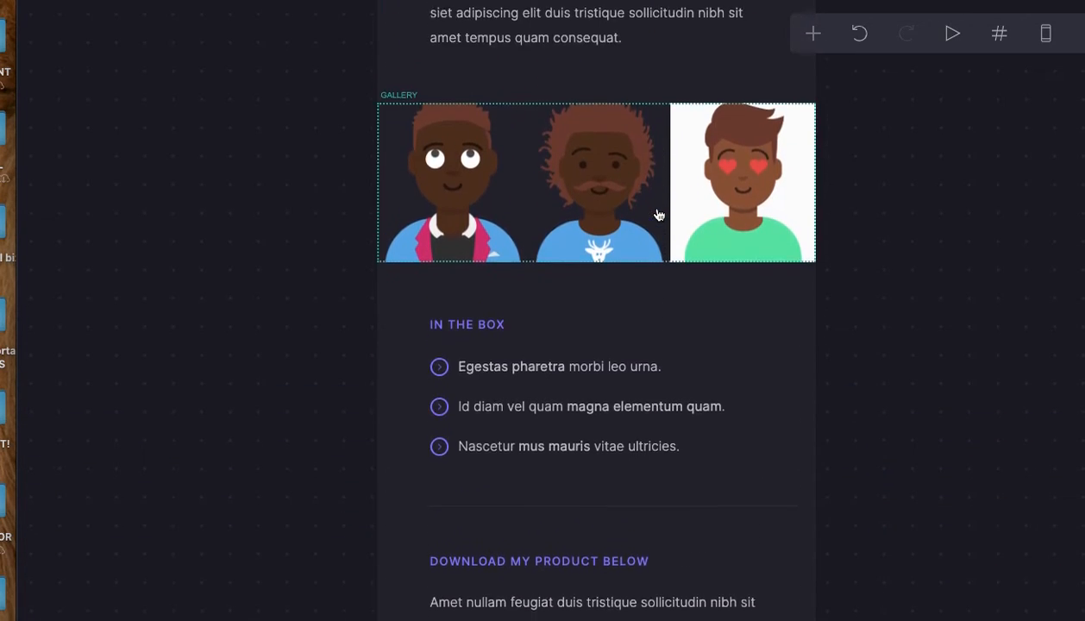
scroll(659, 214, down, 8)
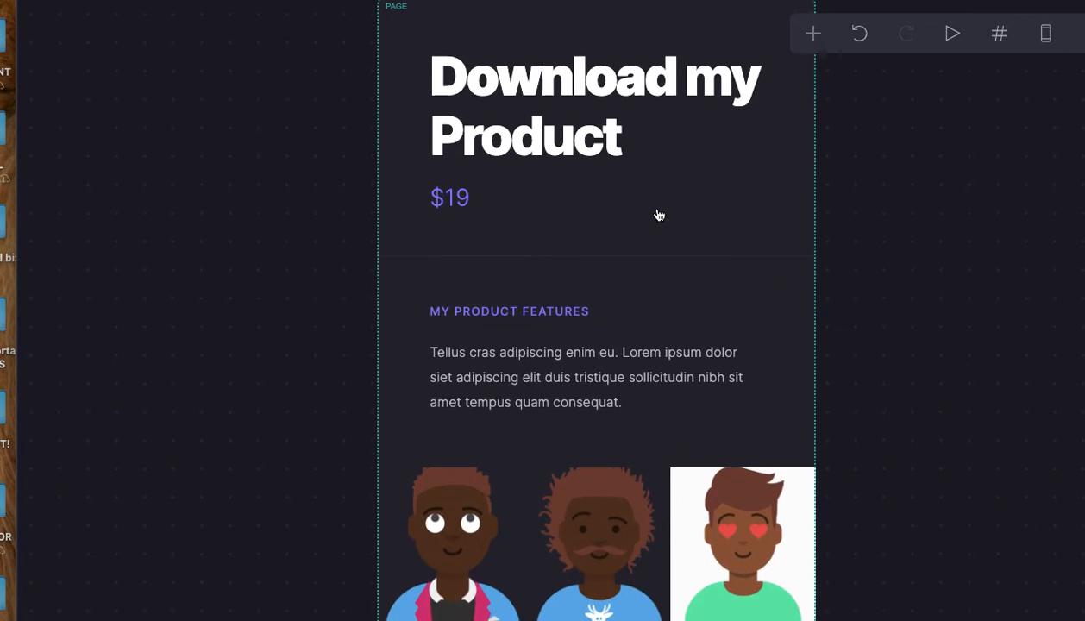
scroll(659, 214, down, 12)
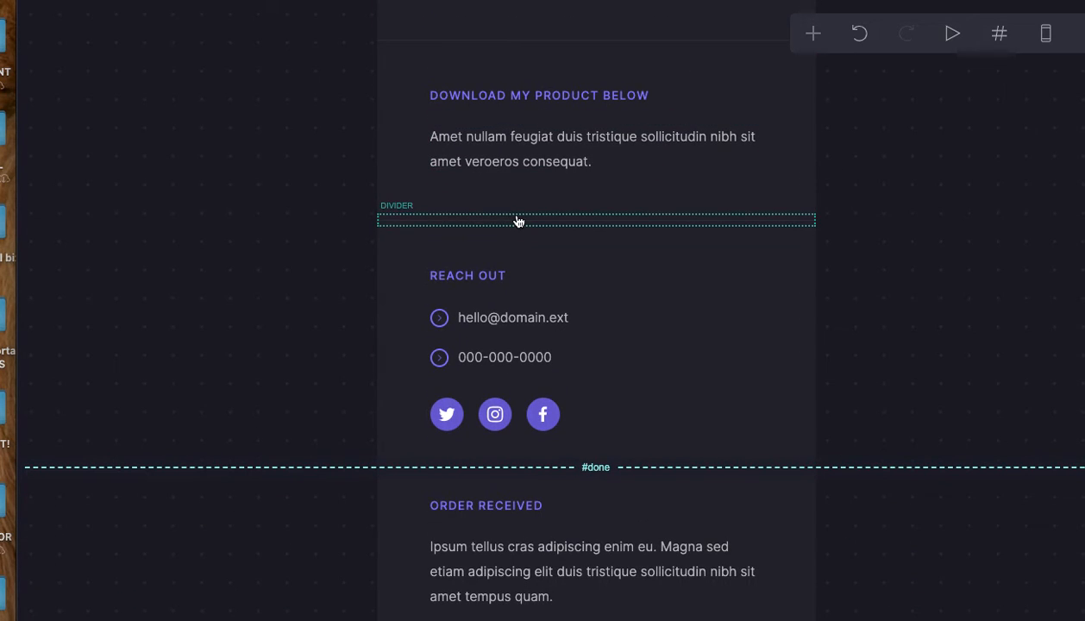
click(820, 40)
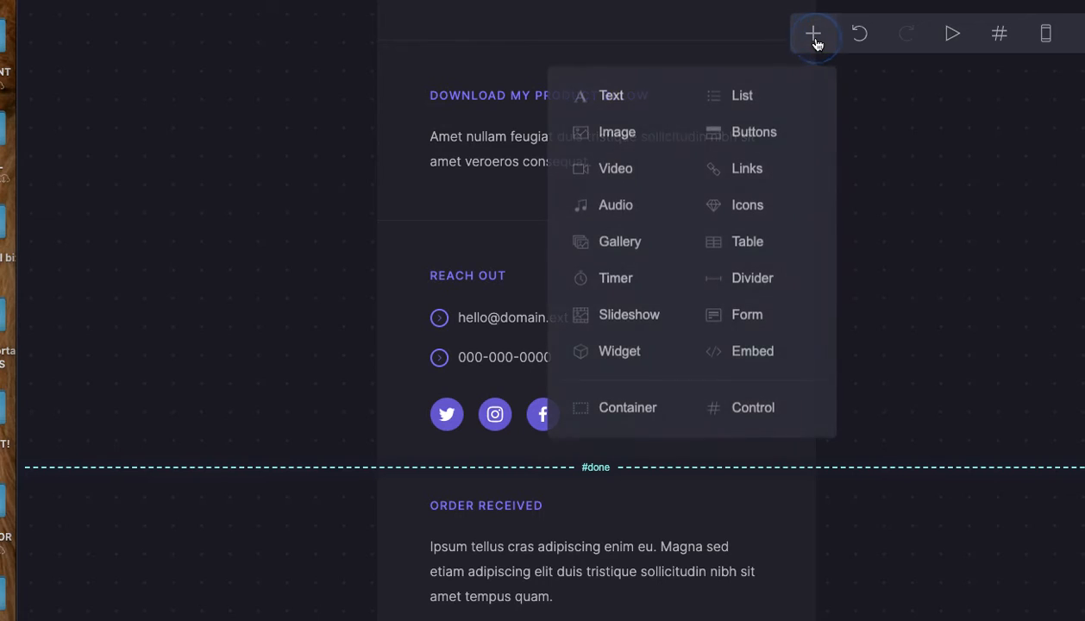
click(762, 143)
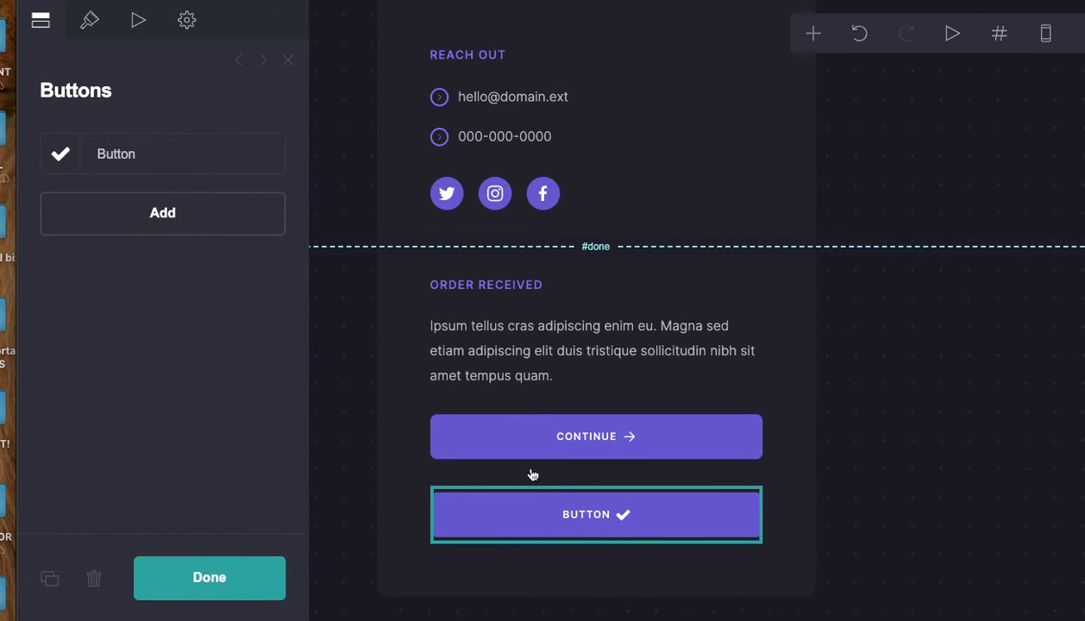
Label the new button "Buy my Product" and give it the Heart icon
click(183, 162)
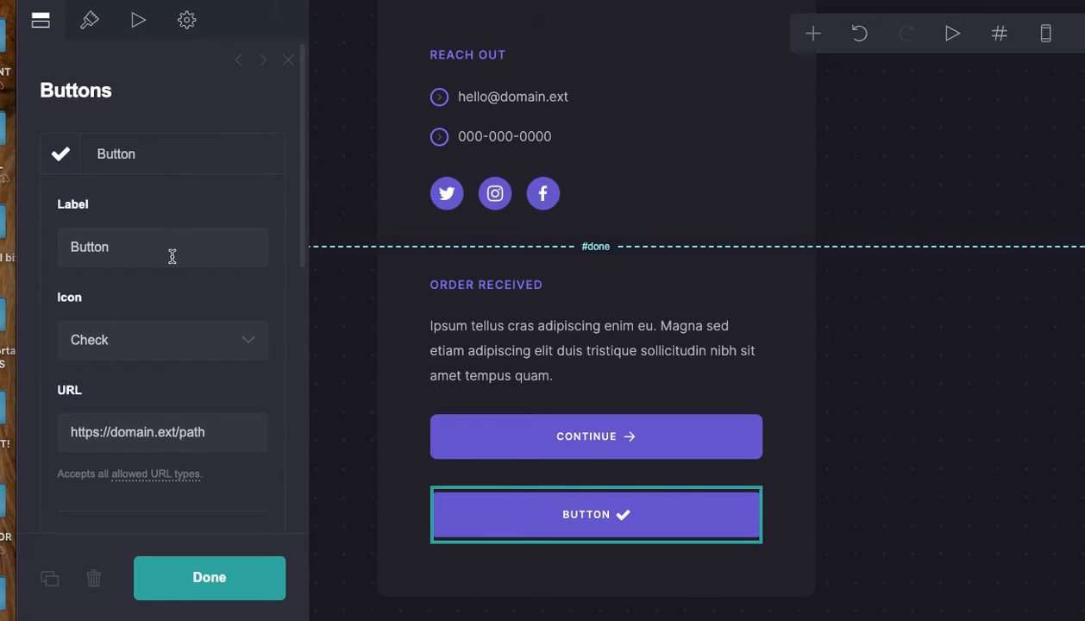
drag(171, 247, 93, 228)
key(BackSpace)
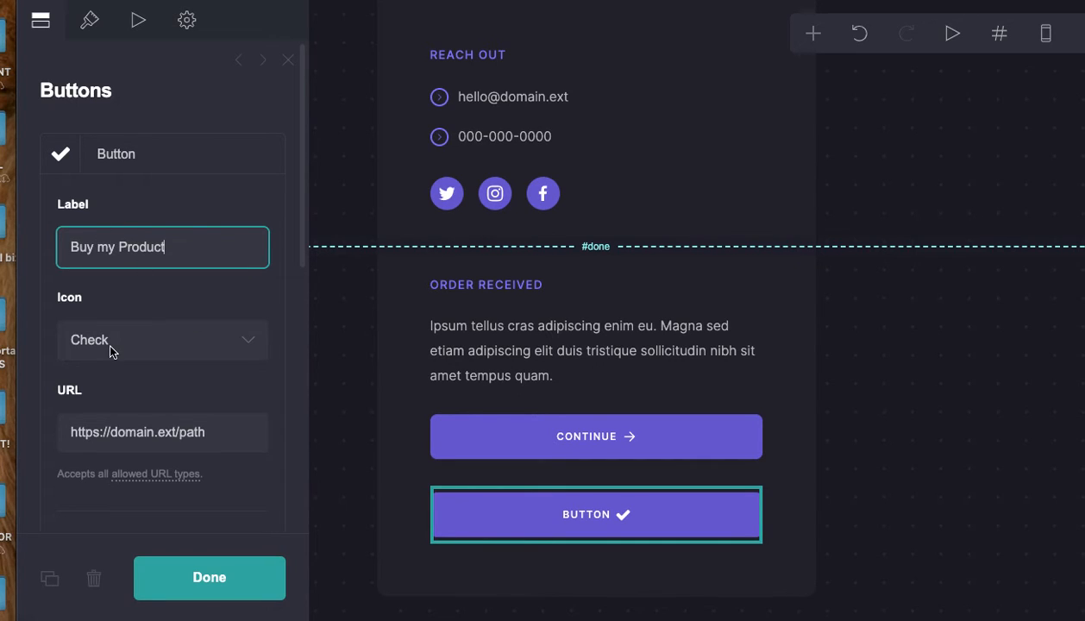
click(167, 347)
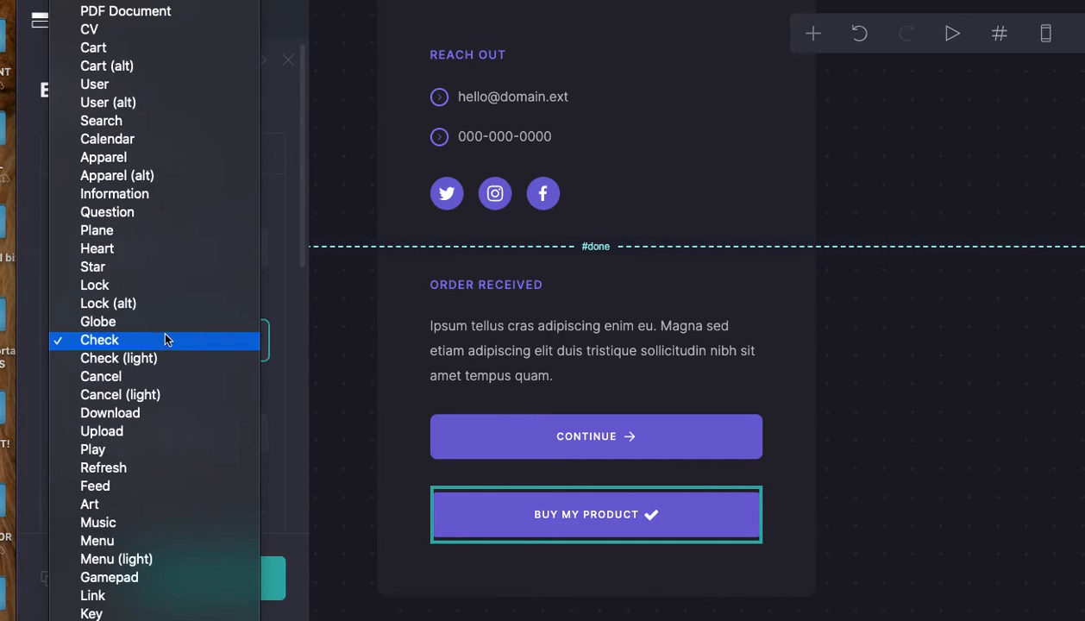
click(143, 254)
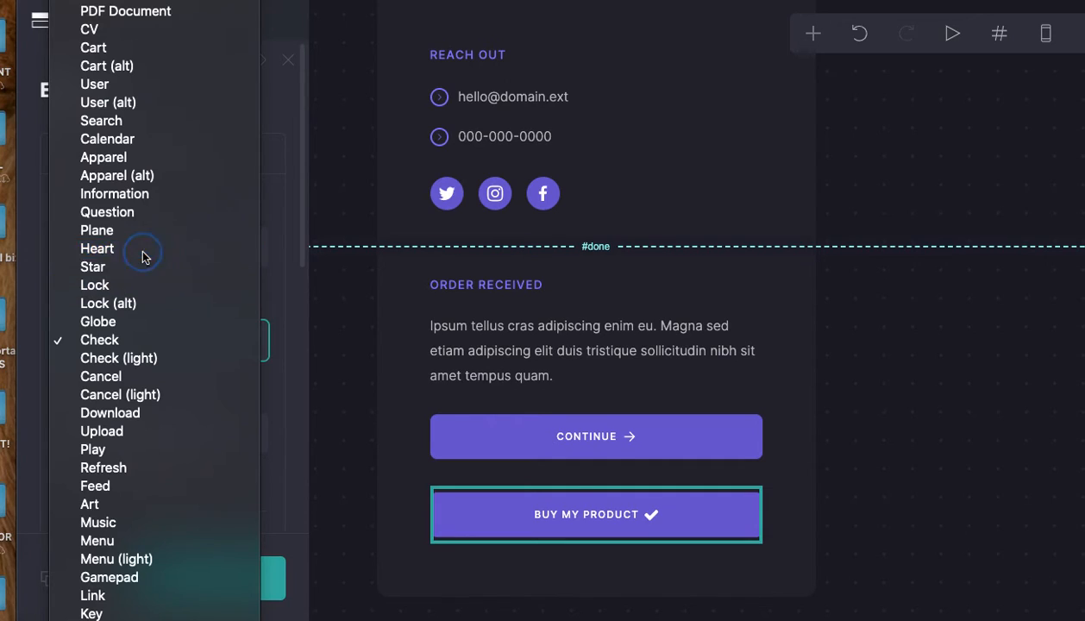
click(233, 441)
key(BackSpace)
key(BackSpace)
key(BackSpace)
key(BackSpace)
key(BackSpace)
key(BackSpace)
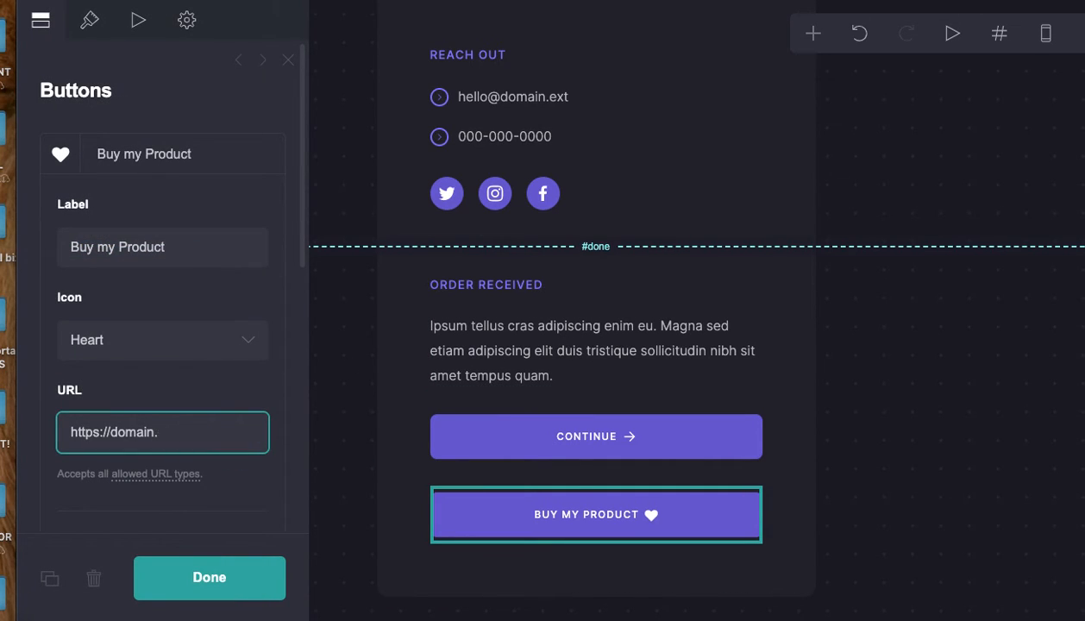
key(BackSpace)
key(BackSpace)
key(BackSpace)
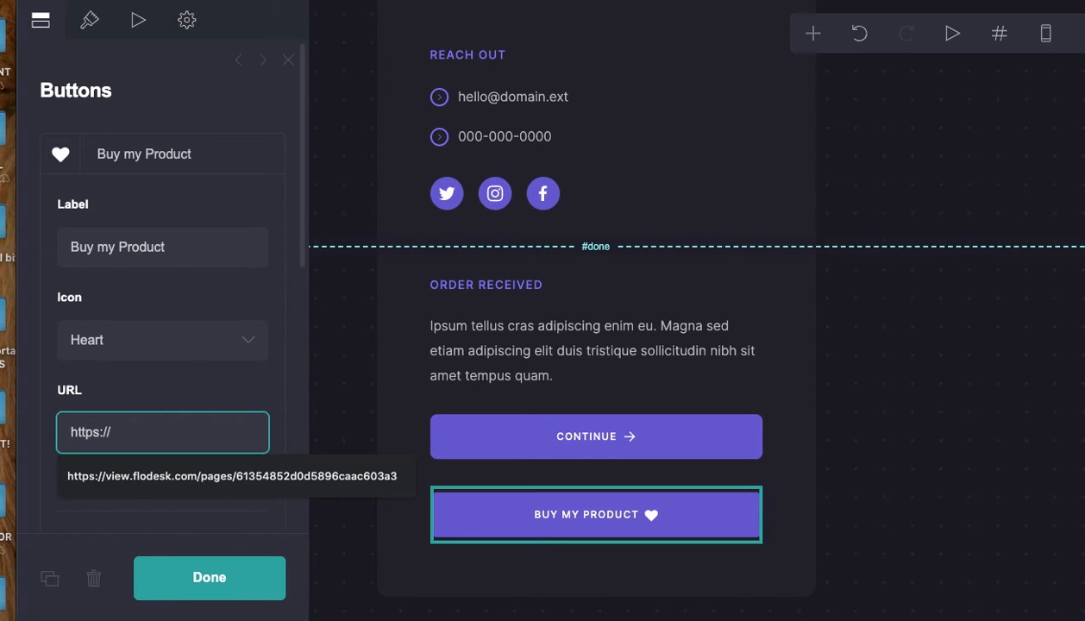
text(partners.m)
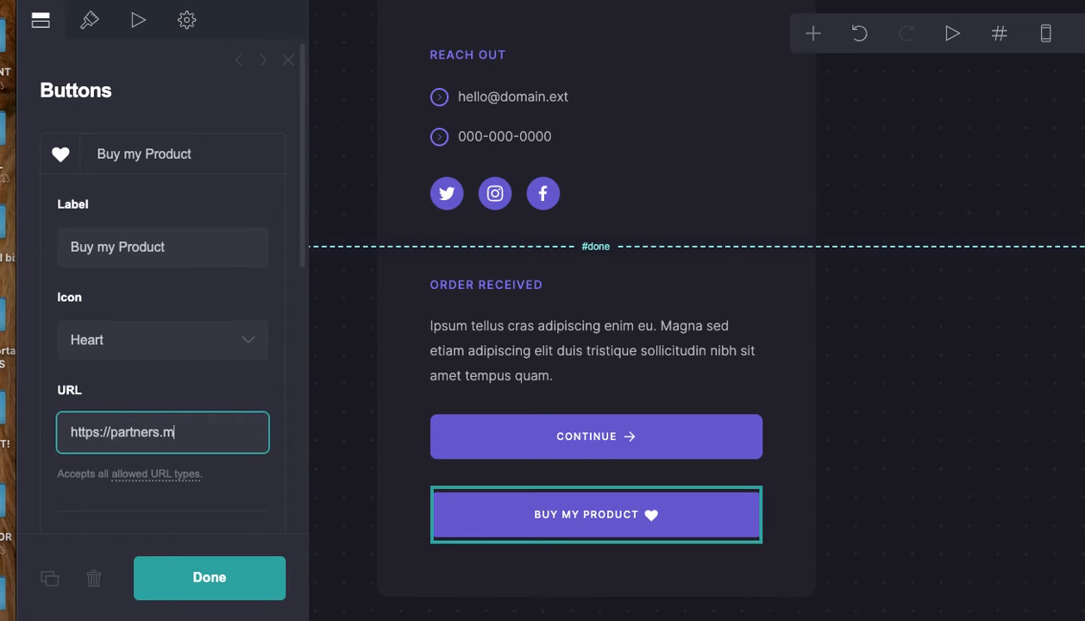
text(indf)
key(BackSpace)
key(BackSpace)
key(BackSpace)
key(BackSpace)
key(BackSpace)
key(BackSpace)
key(BackSpace)
key(BackSpace)
key(BackSpace)
key(BackSpace)
key(BackSpace)
key(BackSpace)
key(BackSpace)
key(BackSpace)
text(goodkarma.link/launc)
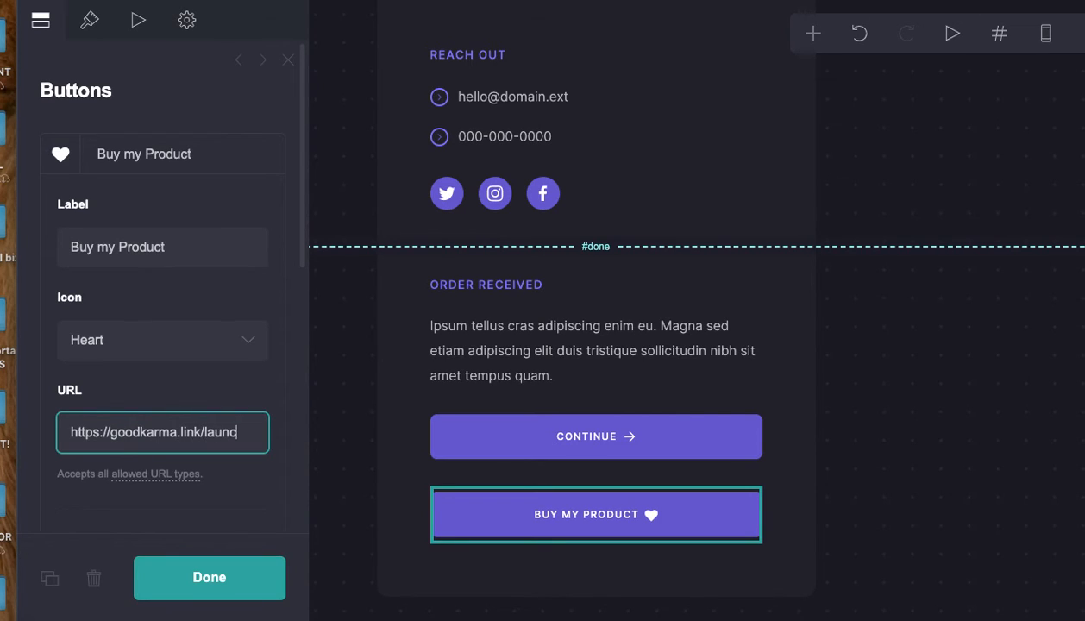
text(hitlocal)
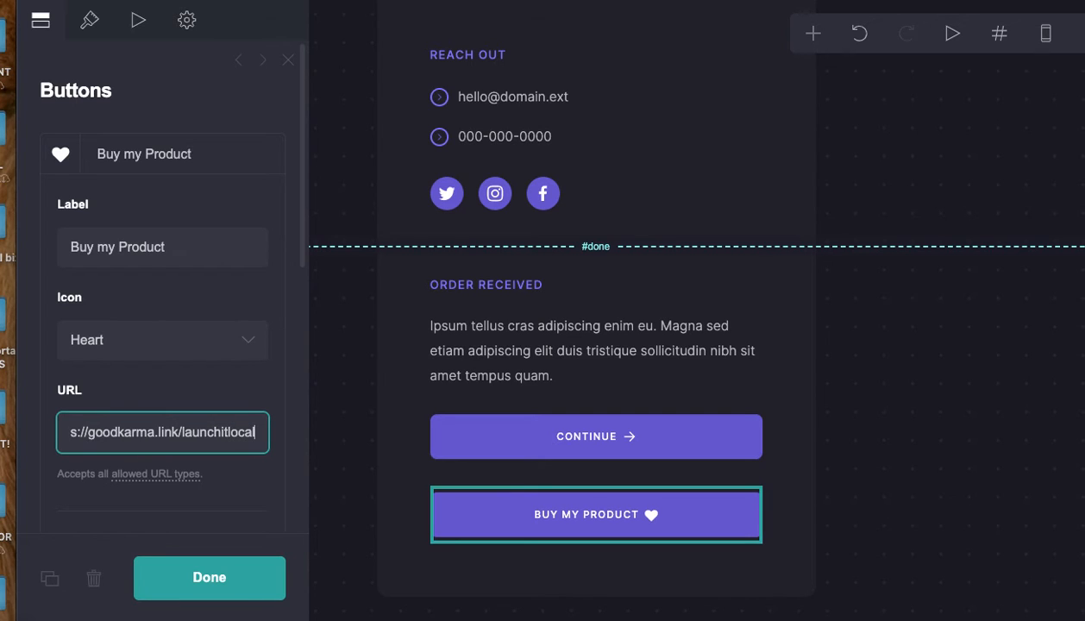
click(247, 585)
drag(554, 529, 552, 228)
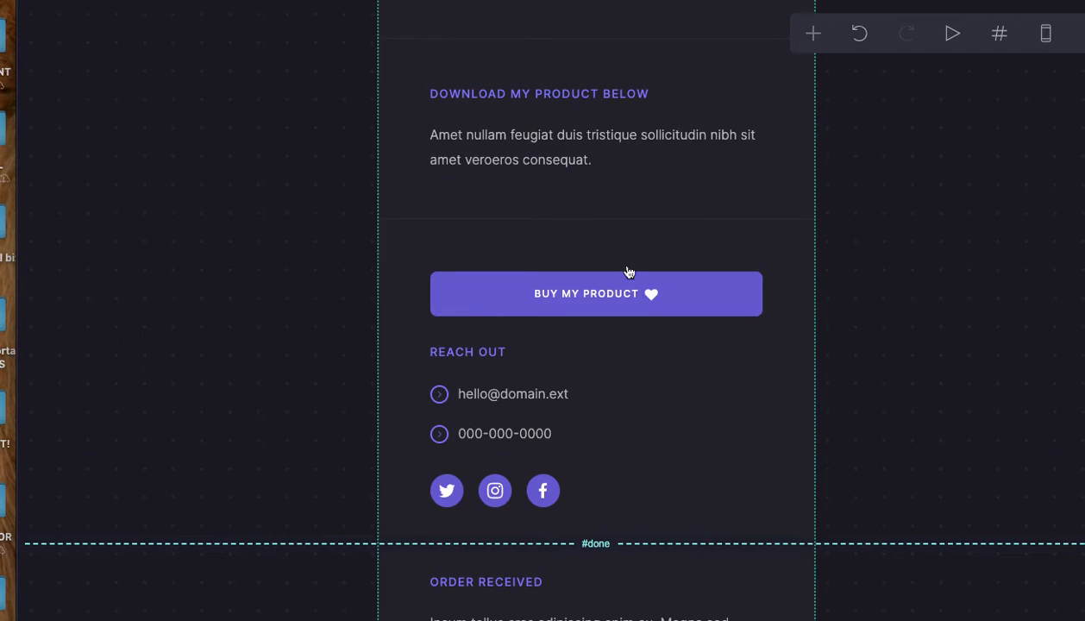
Add the price in front of the purchase button's label so it reads "$7. Buy my Product"
scroll(897, 343, down, 1)
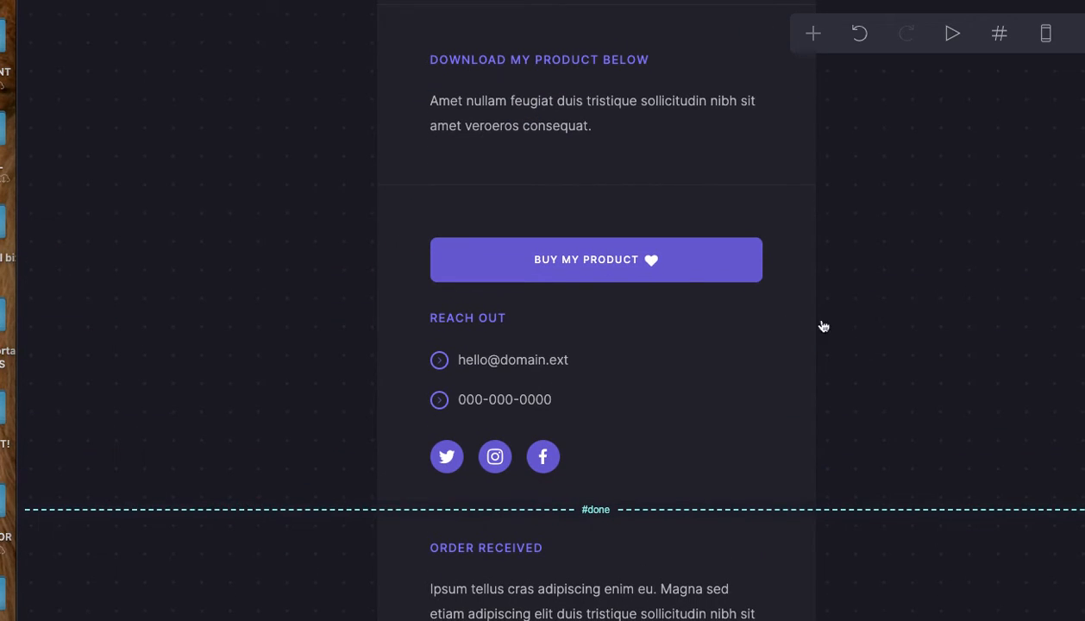
click(606, 258)
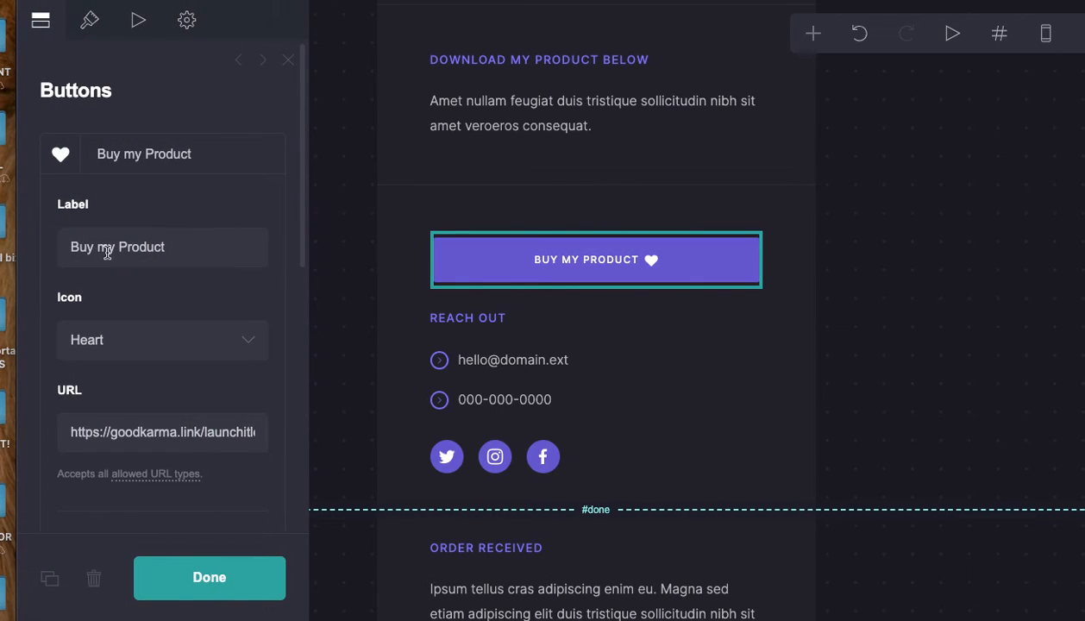
click(71, 247)
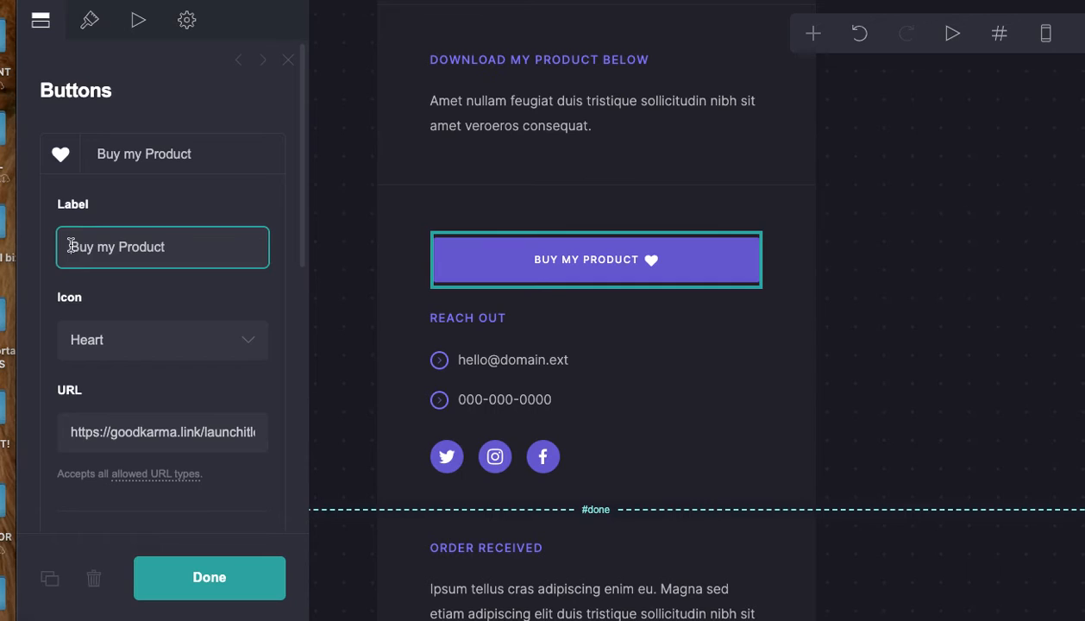
text($7.)
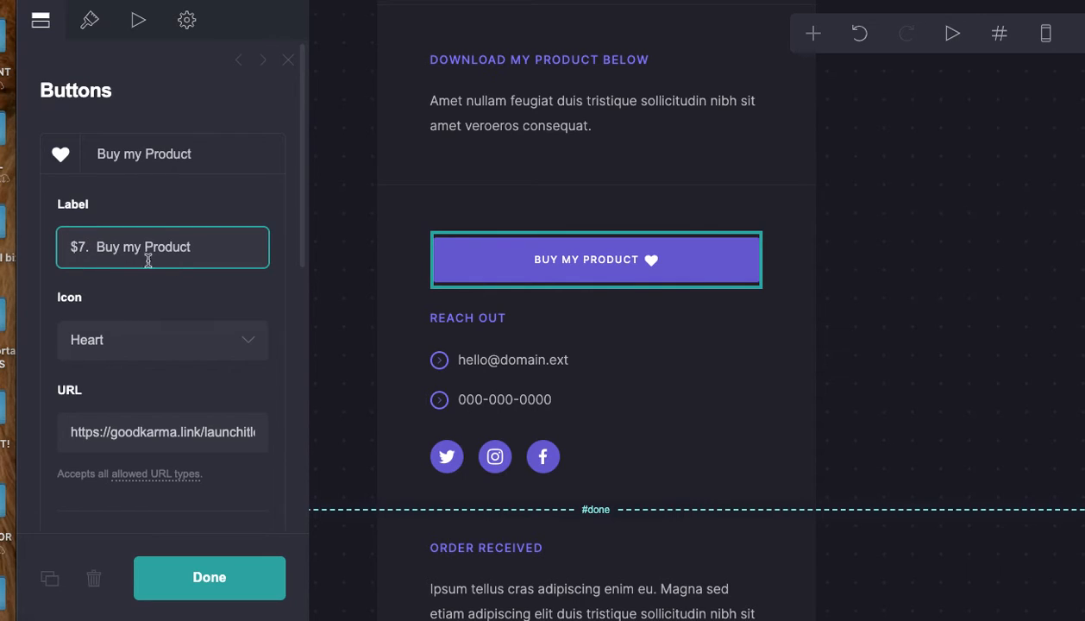
click(243, 579)
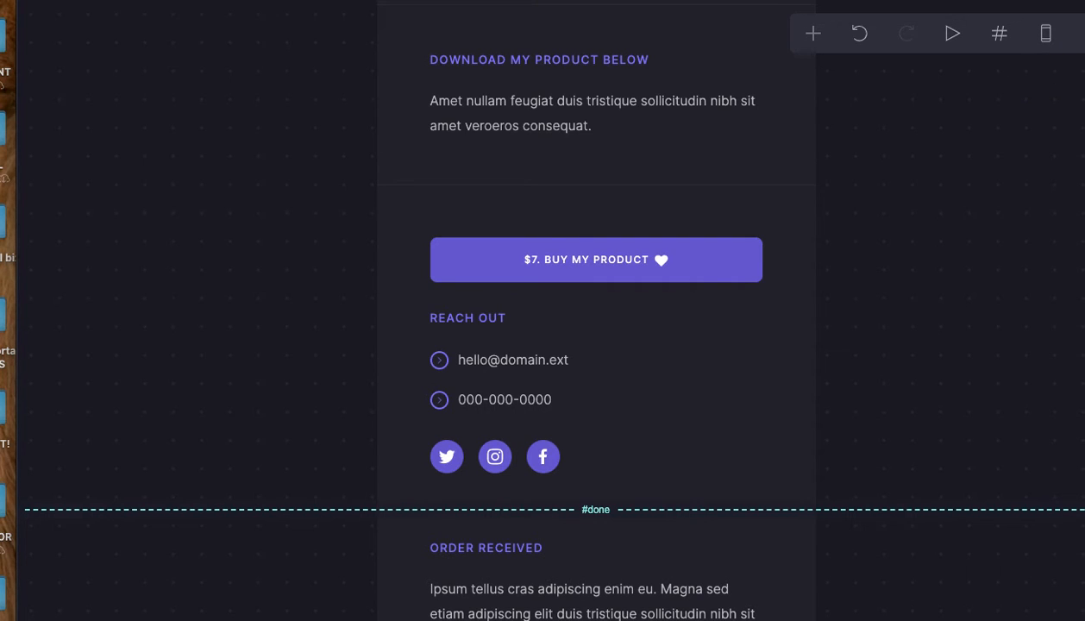
Open the site's publish settings and enter the title "buy my product template"
click(1084, 32)
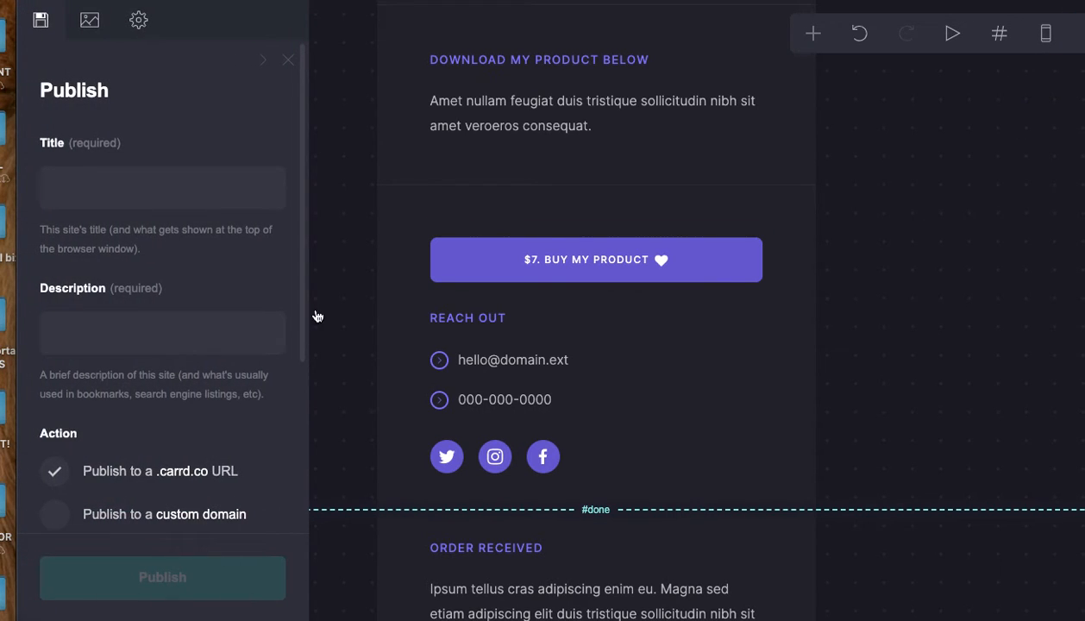
click(170, 187)
text(buy my product template)
Enter the site description "this is how you'll buy my product" in the publish settings
click(170, 334)
text(this is how you'll bnu)
key(BackSpace)
key(BackSpace)
text(8y)
text(uy m)
text(y prouc)
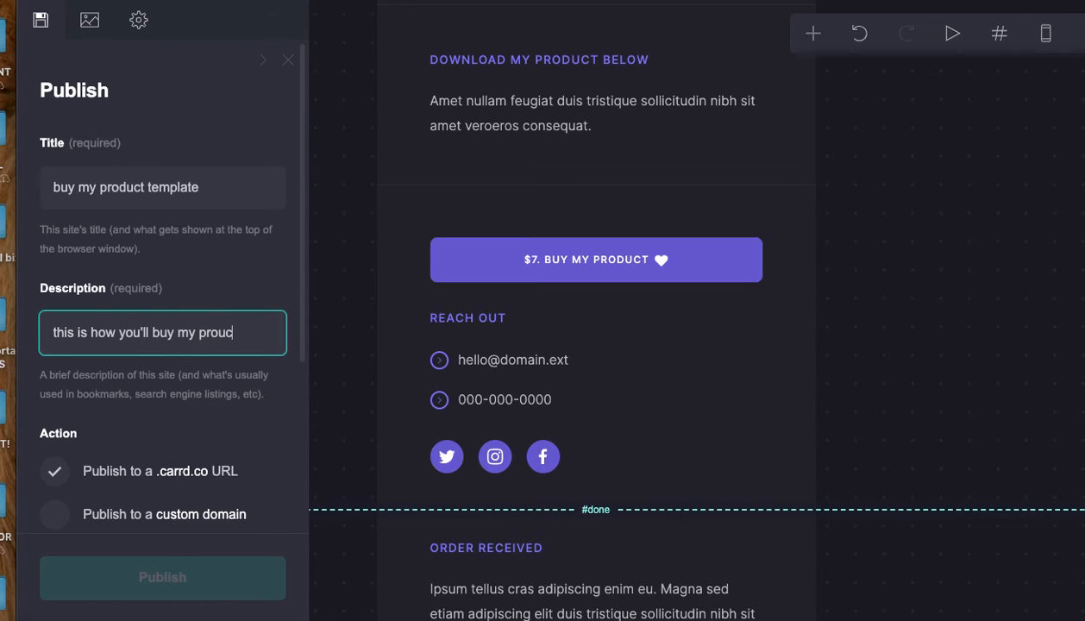
key(BackSpace)
key(BackSpace)
text(duct)
Set the site's .carrd.co address name to "buymyproduct" and publish the site
drag(303, 350, 285, 538)
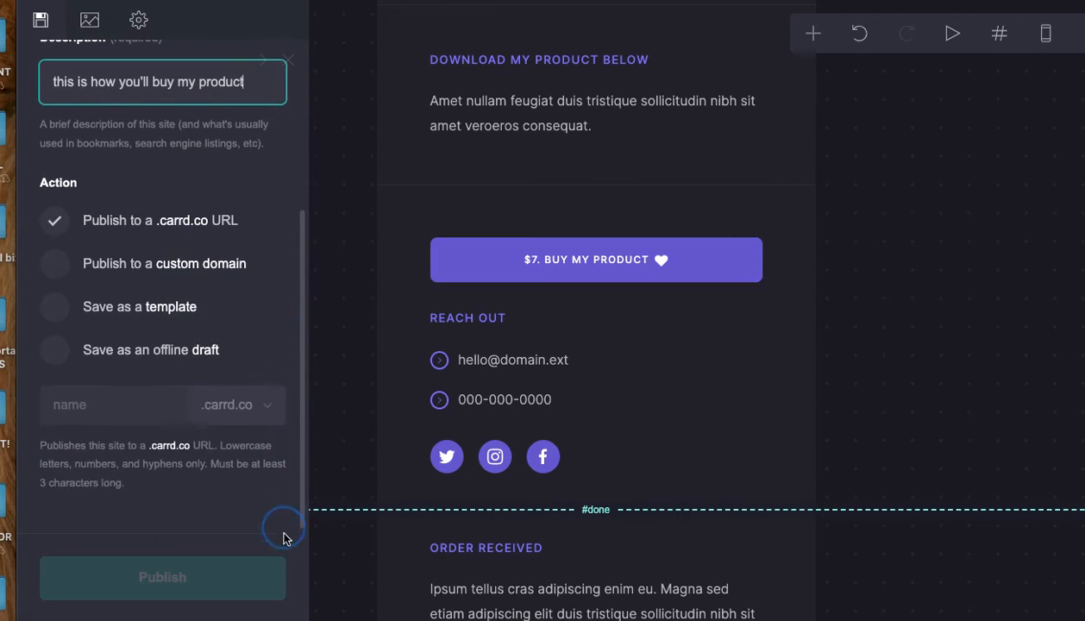
click(98, 403)
text(buyme)
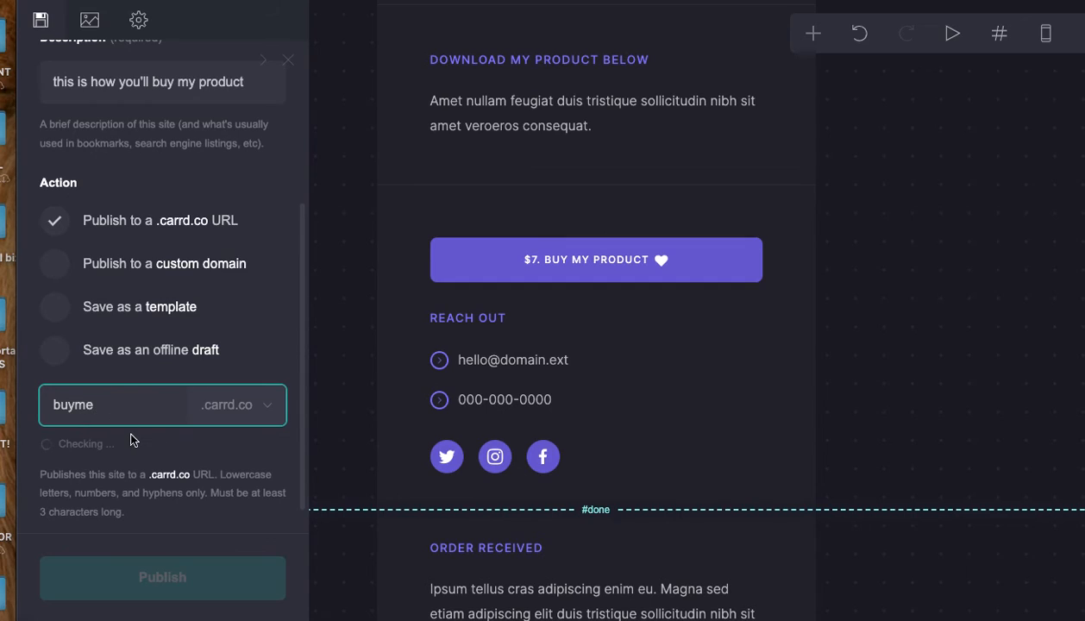
key(BackSpace)
text(yproduct)
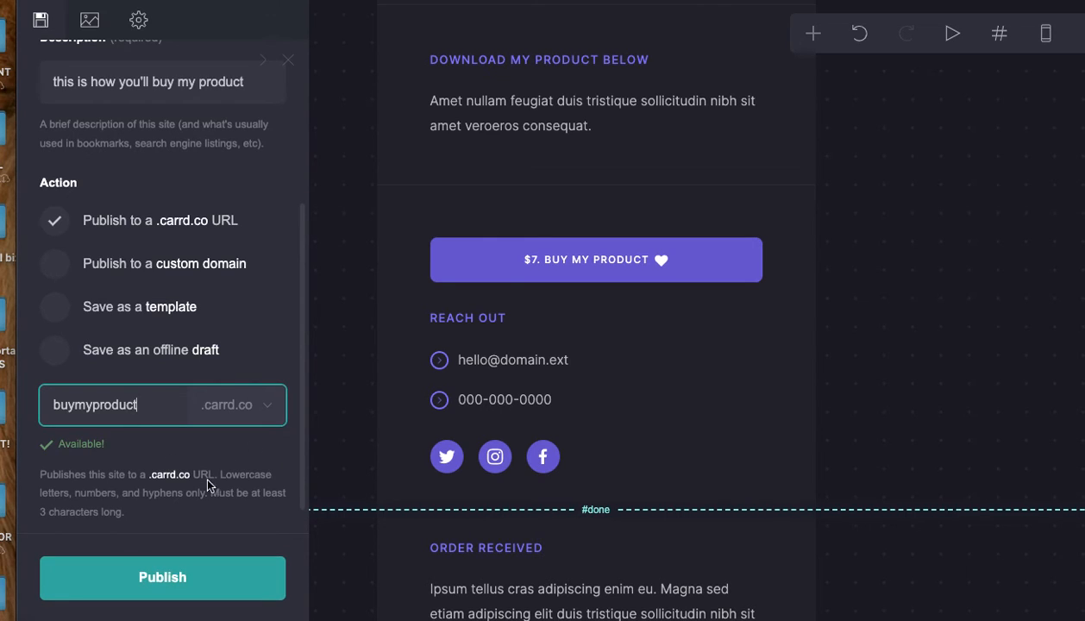
click(216, 578)
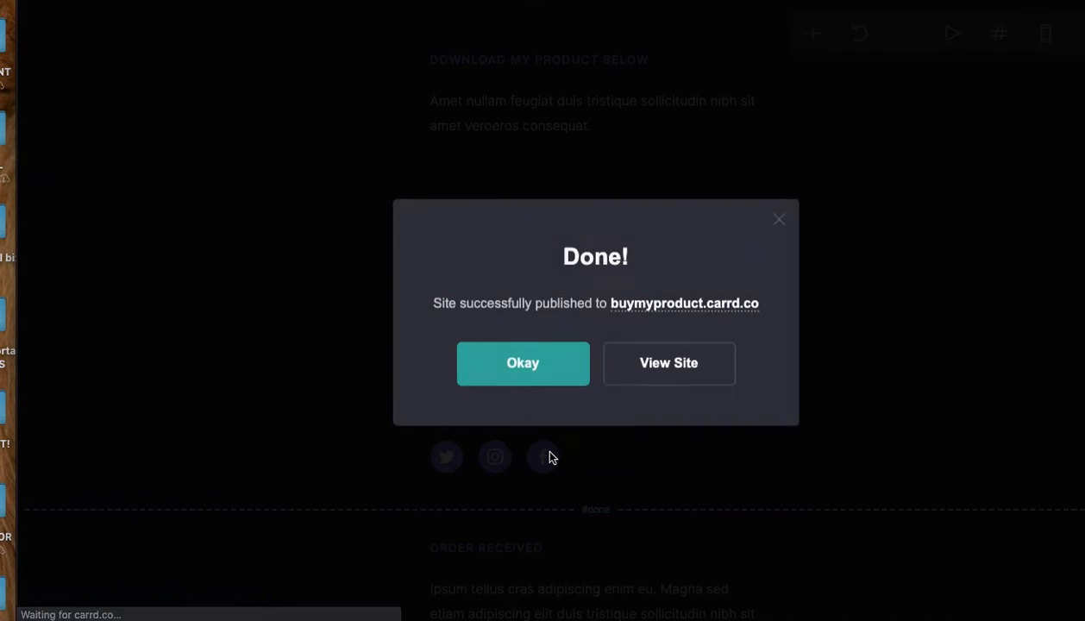
View the published site and check its contents from the title through to the purchase button and contact details
click(677, 355)
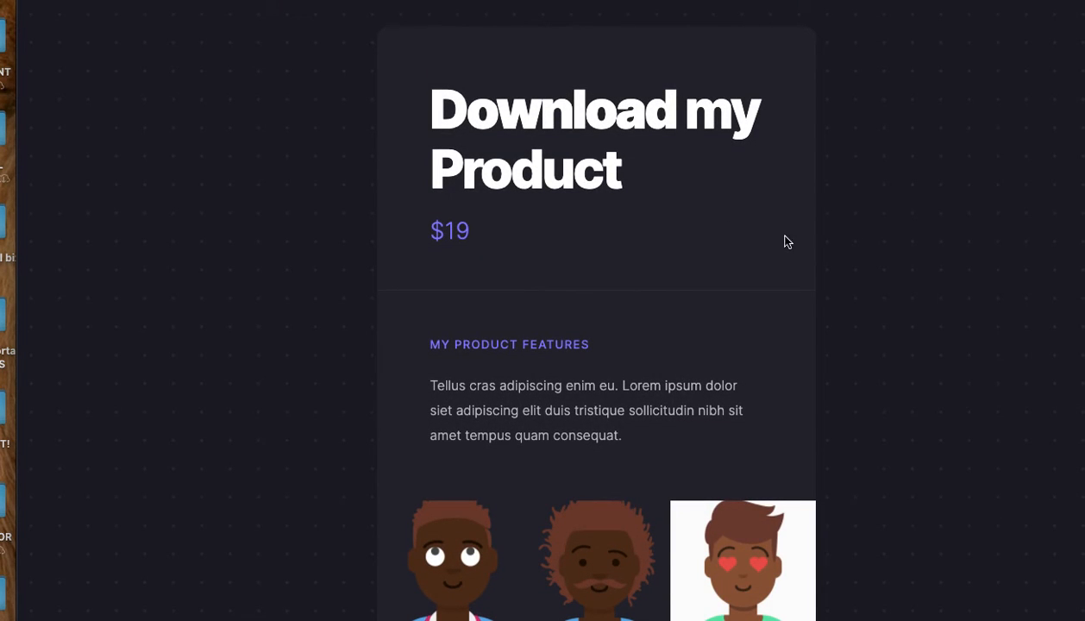
scroll(917, 242, down, 4)
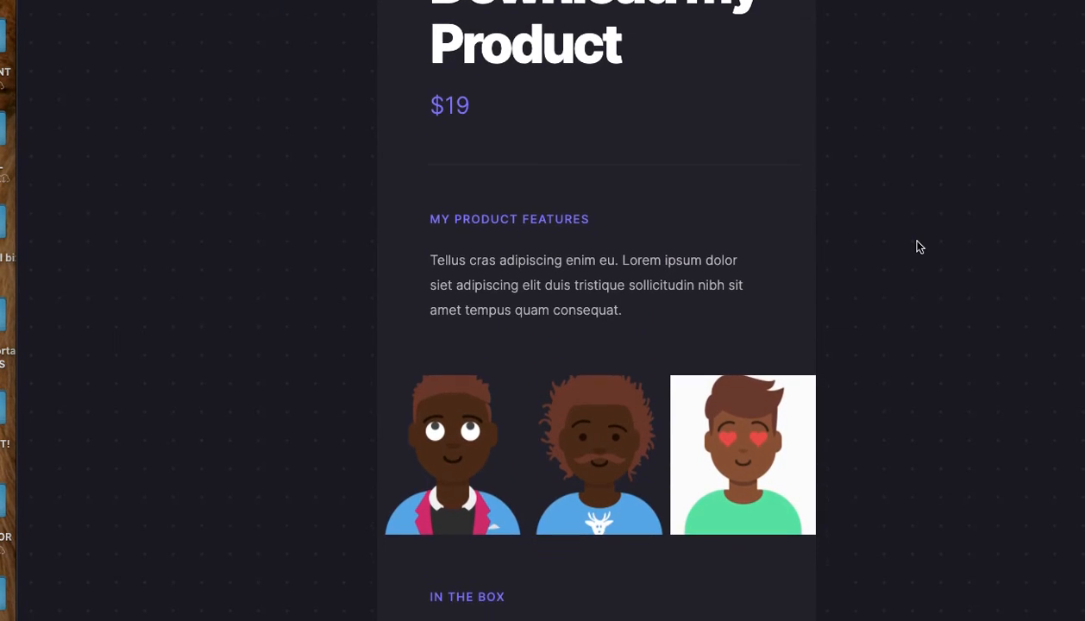
scroll(917, 246, down, 2)
scroll(649, 198, down, 2)
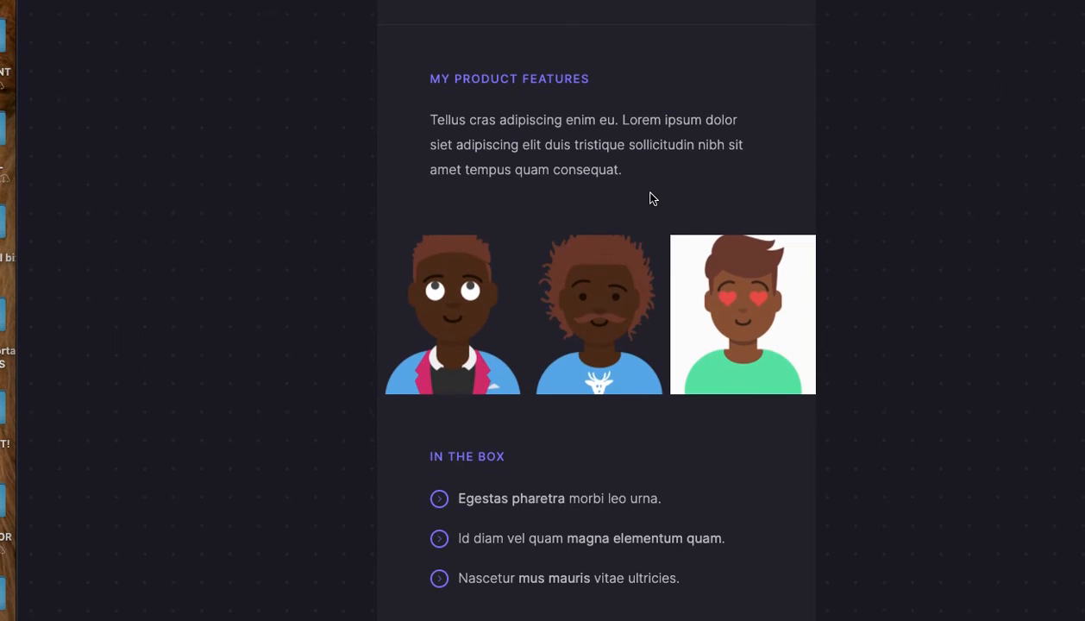
scroll(651, 199, down, 4)
scroll(642, 251, down, 2)
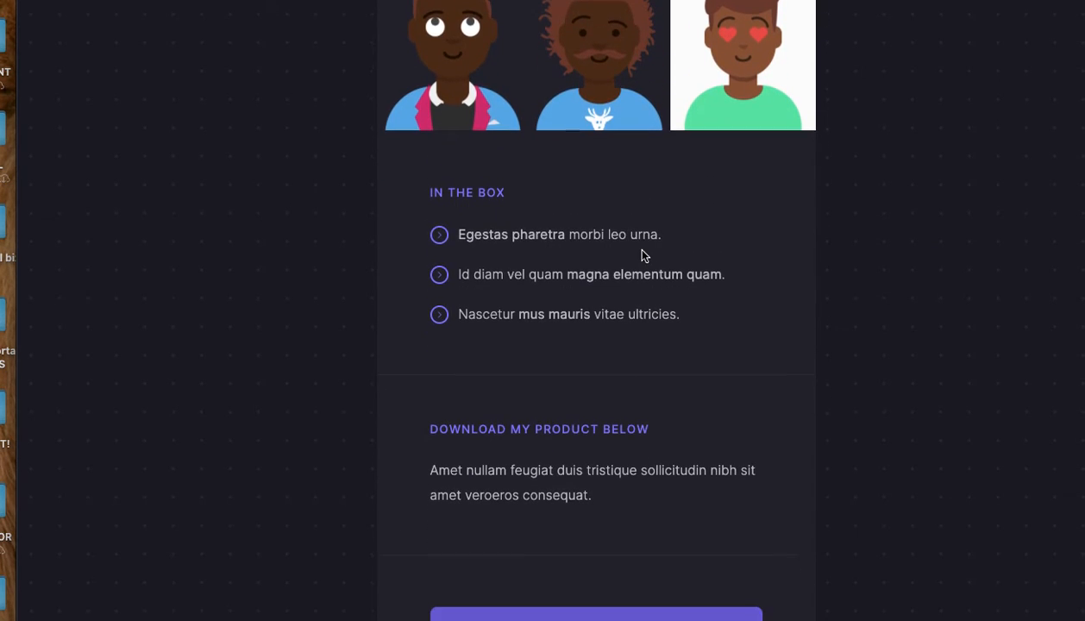
scroll(642, 252, down, 6)
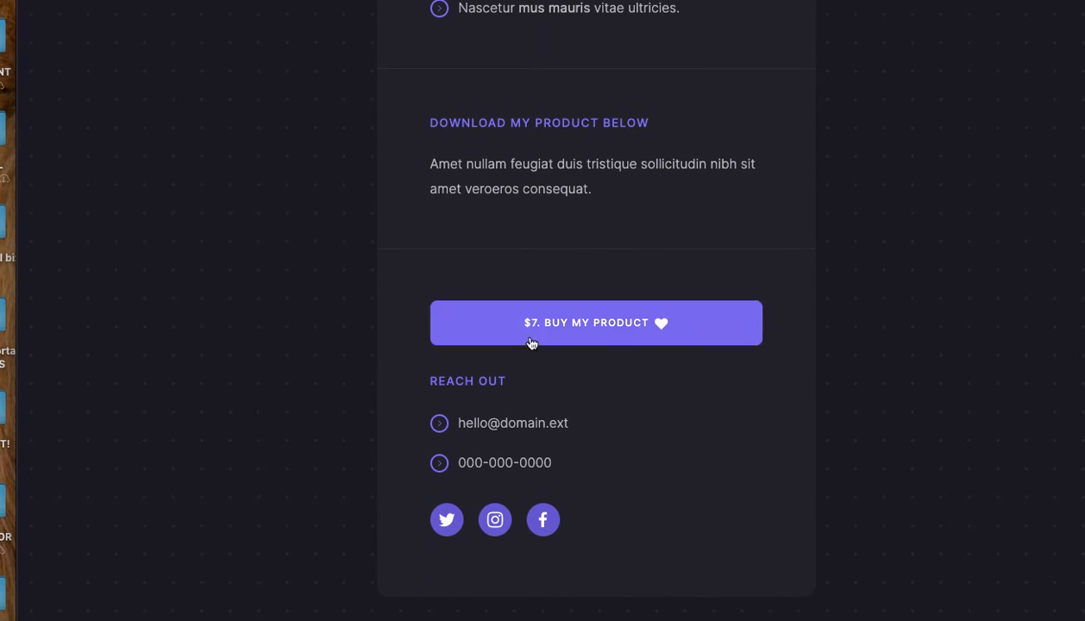
Test the "$7. Buy my Product" button on the live page and look over the sales page it links to
click(602, 328)
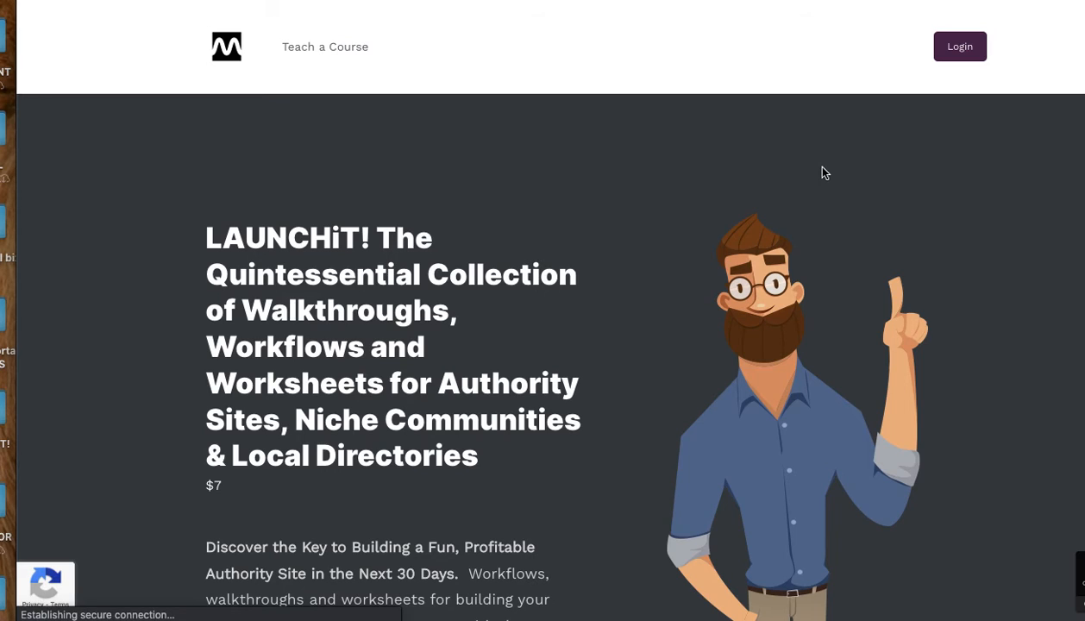
scroll(823, 169, down, 5)
scroll(823, 172, up, 4)
scroll(824, 173, up, 2)
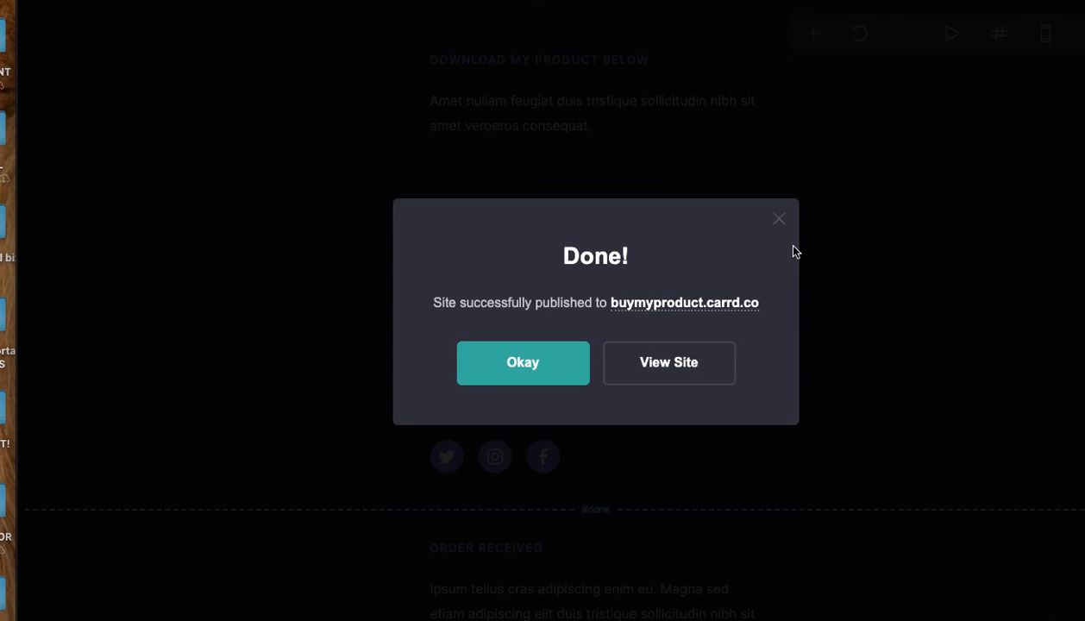
Dismiss the publish confirmation and preview the page's mobile layout in the editor in its expanded view
click(780, 222)
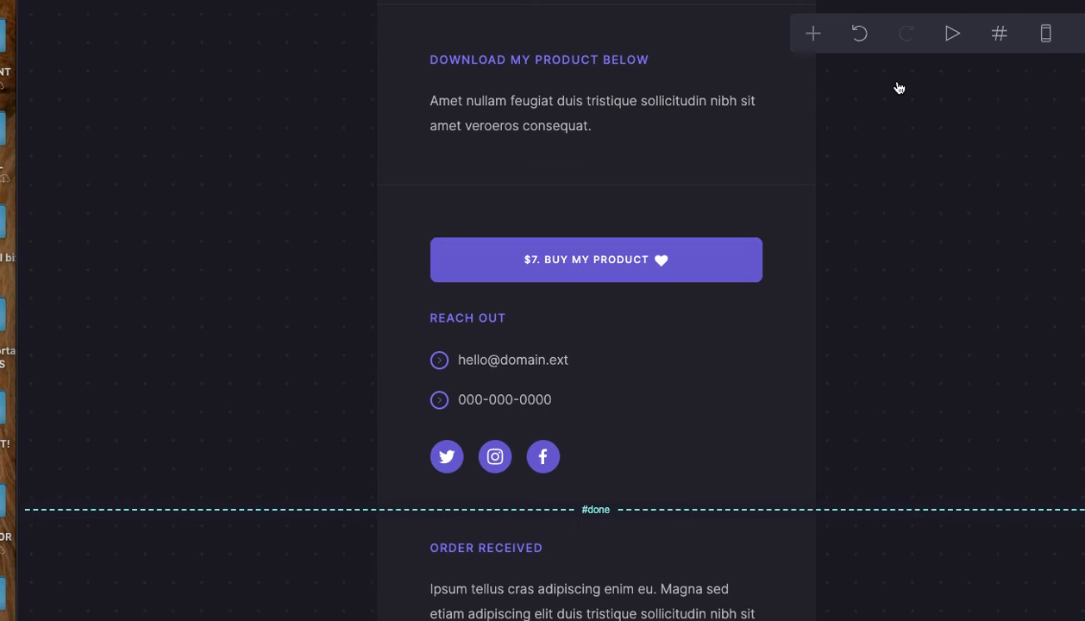
click(1044, 34)
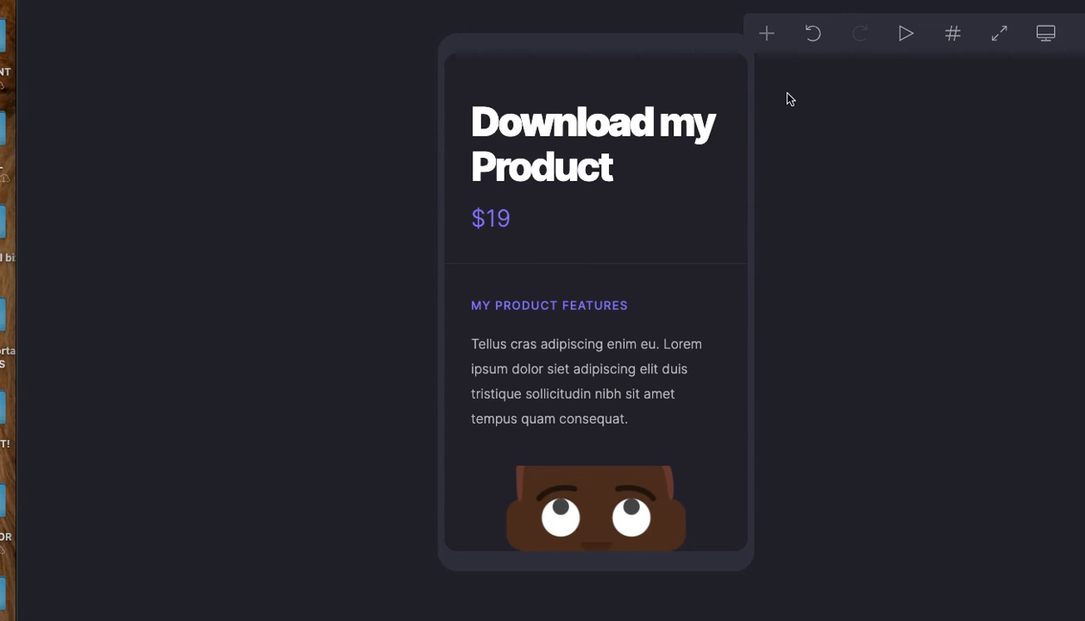
click(998, 35)
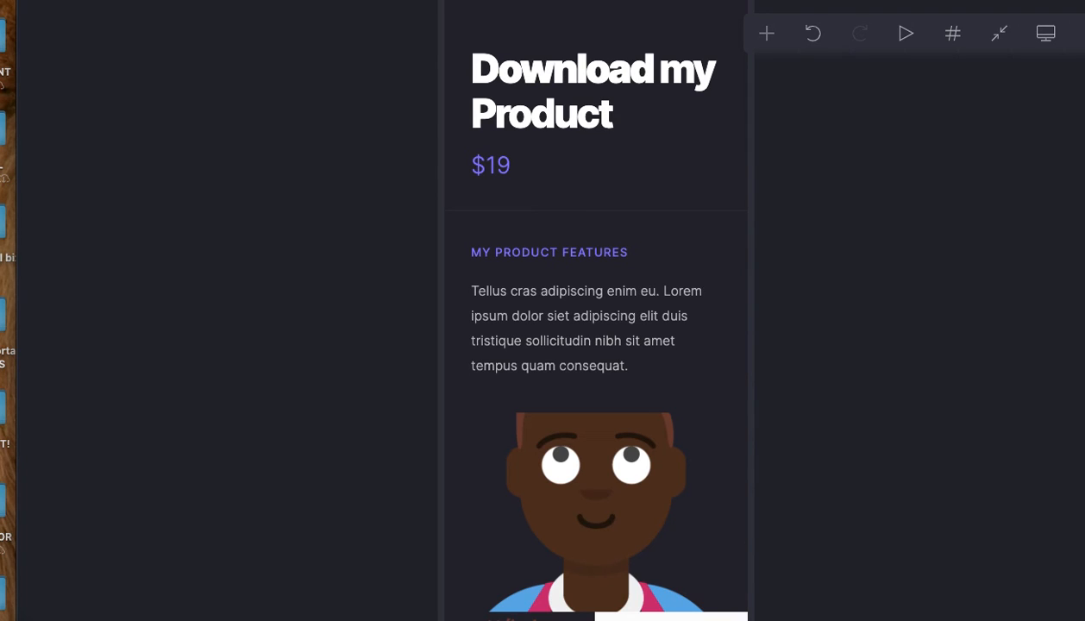
Open the published site at buymyproduct.carrd.co in the browser and review the whole page
key(super+l)
text(bu)
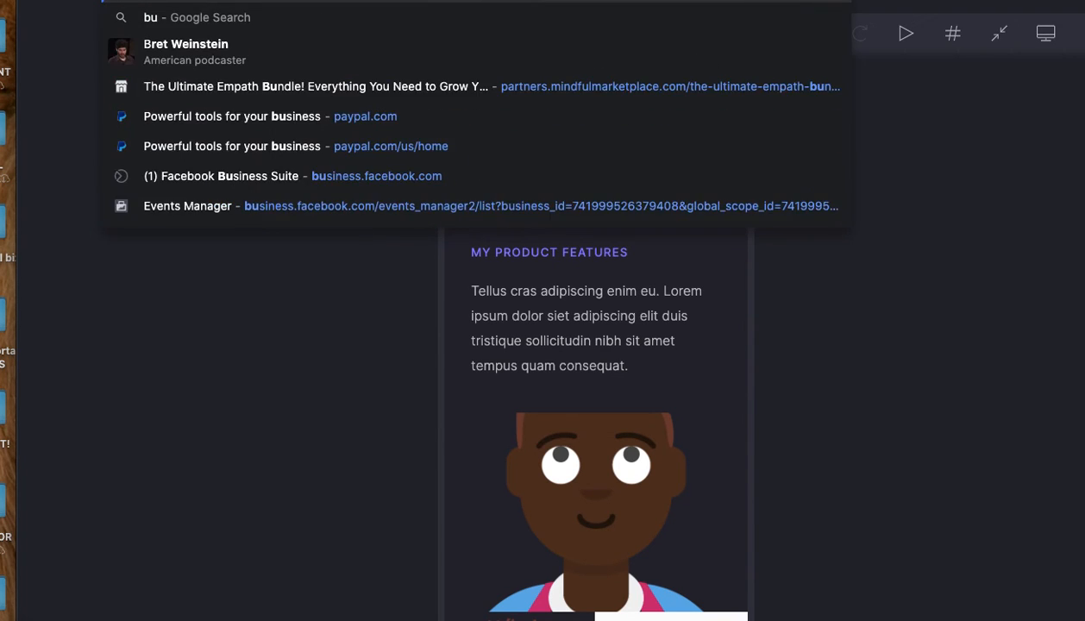
text(ymyp)
key(Return)
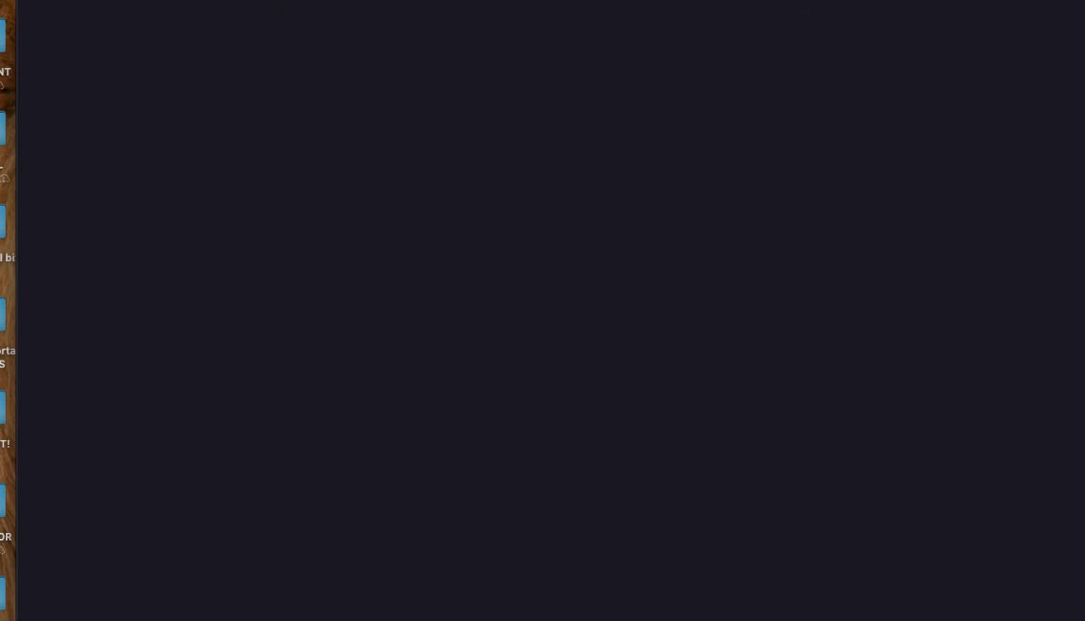
scroll(596, 345, down, 5)
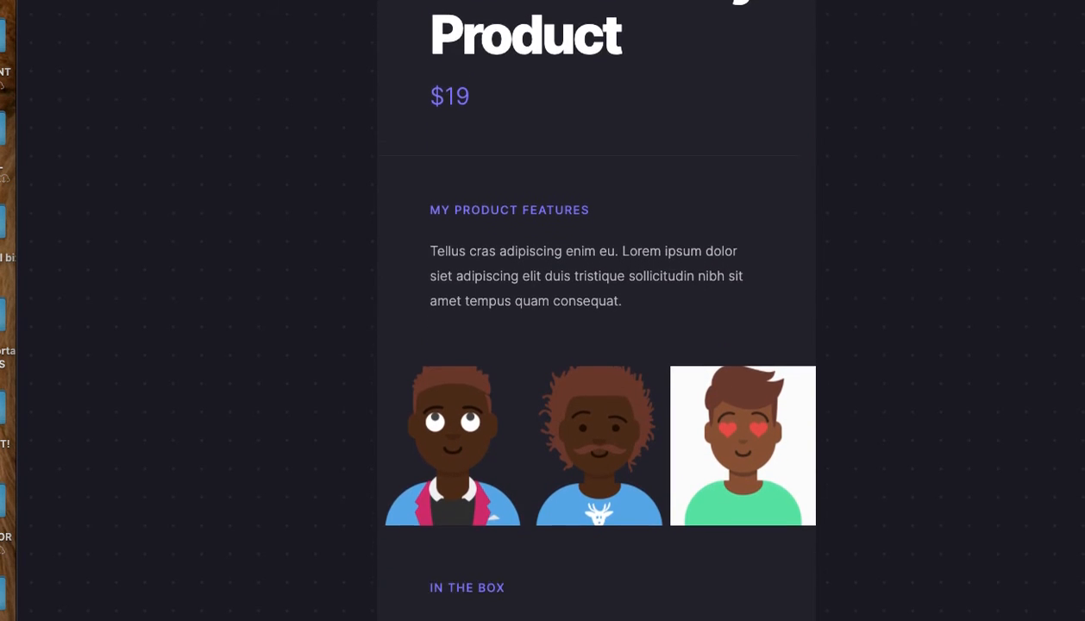
scroll(595, 345, down, 10)
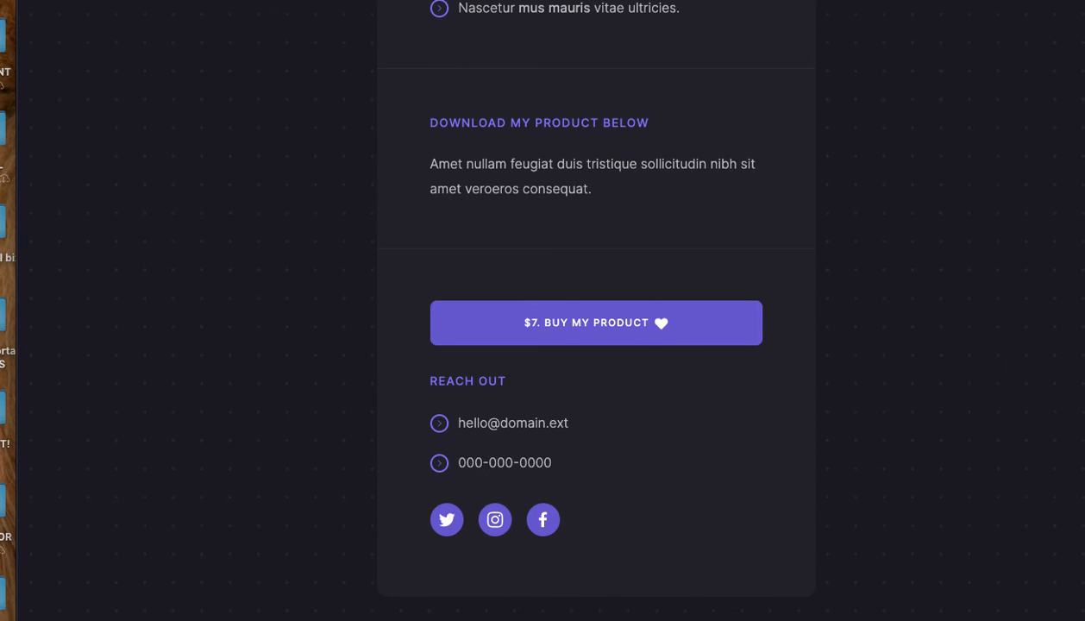
scroll(620, 177, up, 1)
scroll(620, 178, up, 5)
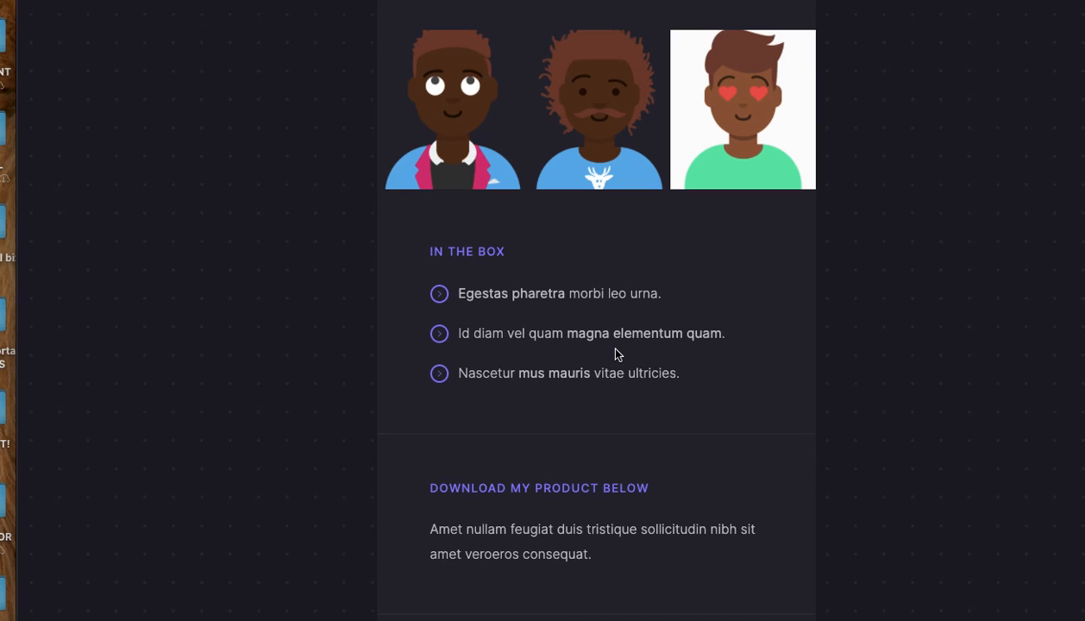
scroll(616, 350, up, 5)
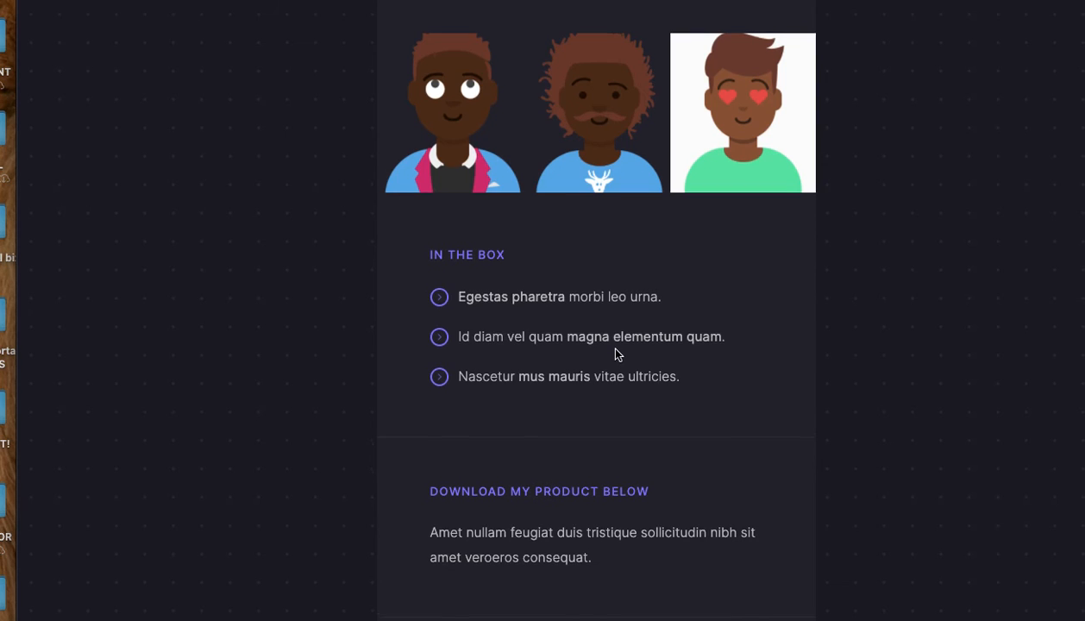
scroll(616, 349, up, 1)
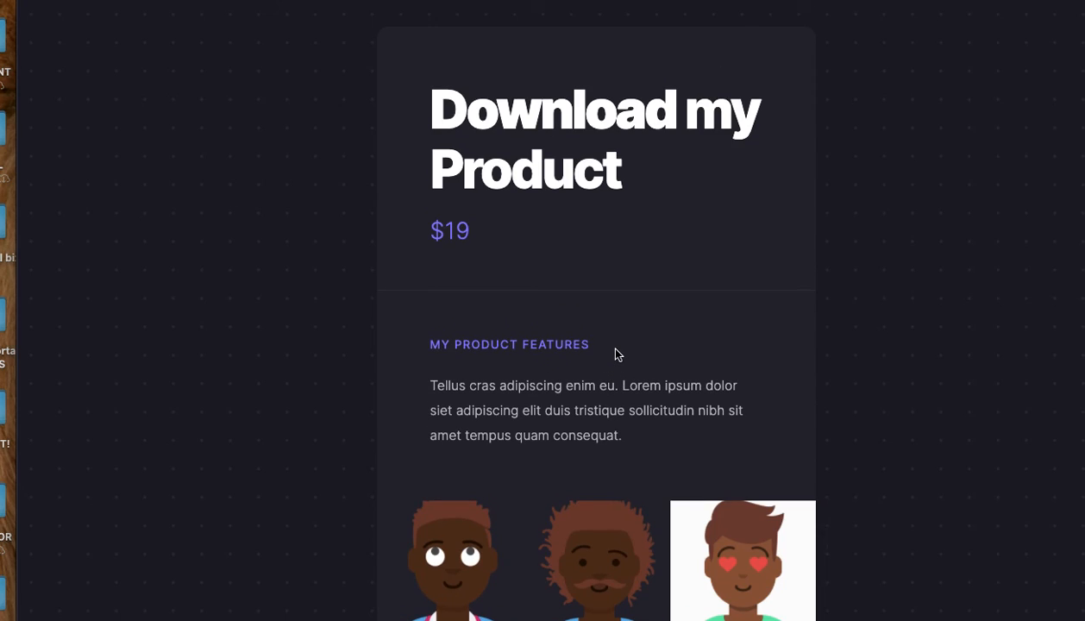